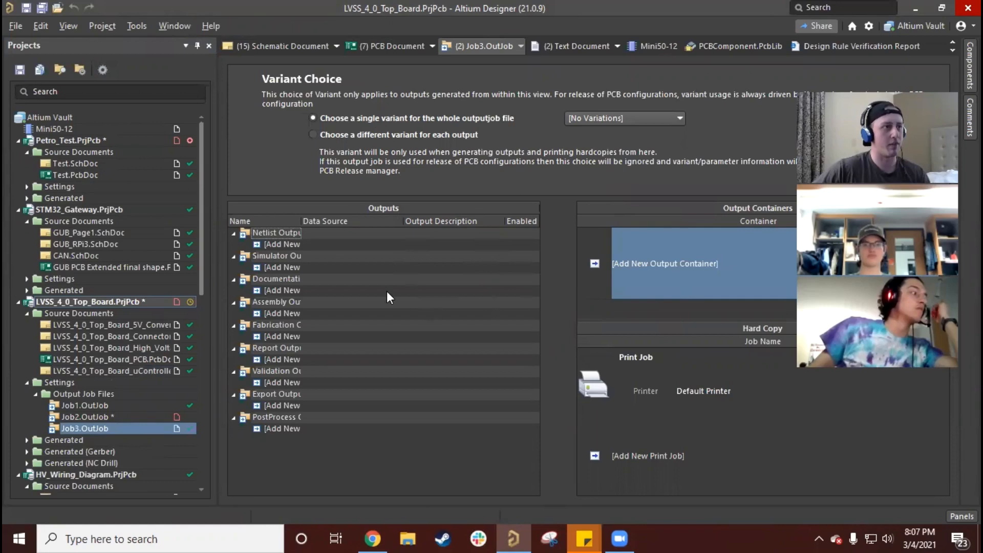
# Add Gerber Files and NC Drill Files as fabrication outputs, both using LVSS_4_0_Top_Board_PCB.PcbDoc as the data source.
pyautogui.moveTo(559, 267)
pyautogui.mouseDown()
pyautogui.moveTo(606, 299)
pyautogui.moveTo(607, 289)
pyautogui.moveTo(701, 277)
pyautogui.mouseUp()
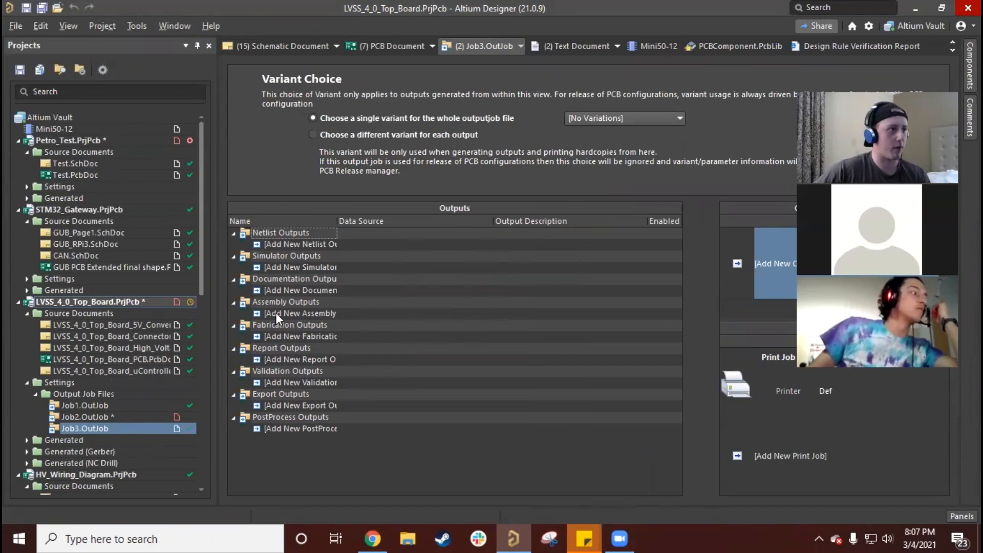
pyautogui.click(281, 336)
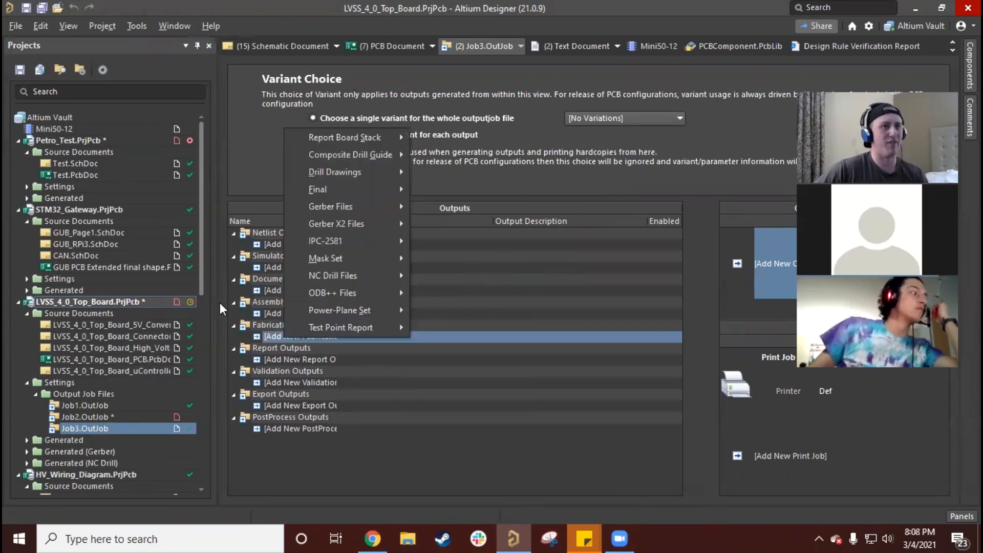
pyautogui.click(427, 326)
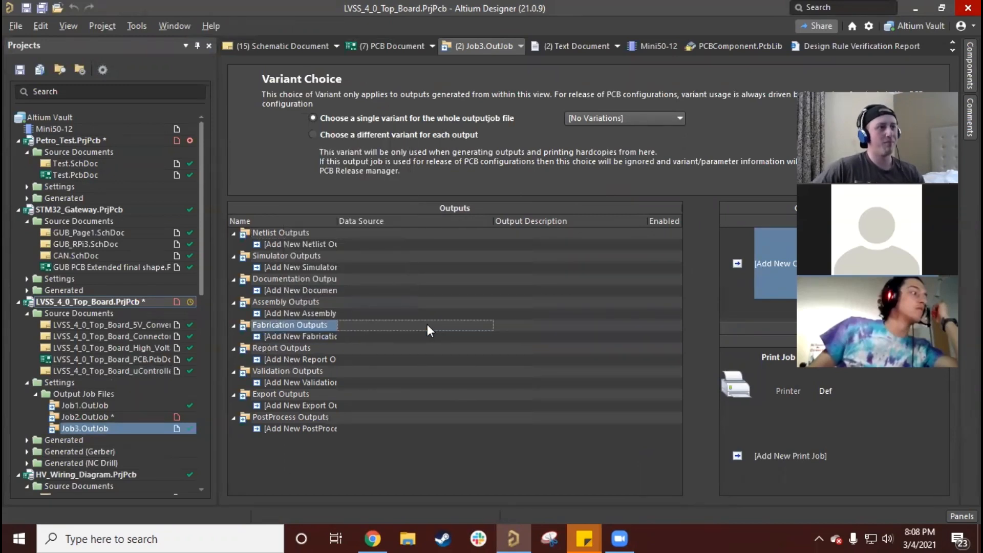
pyautogui.click(269, 337)
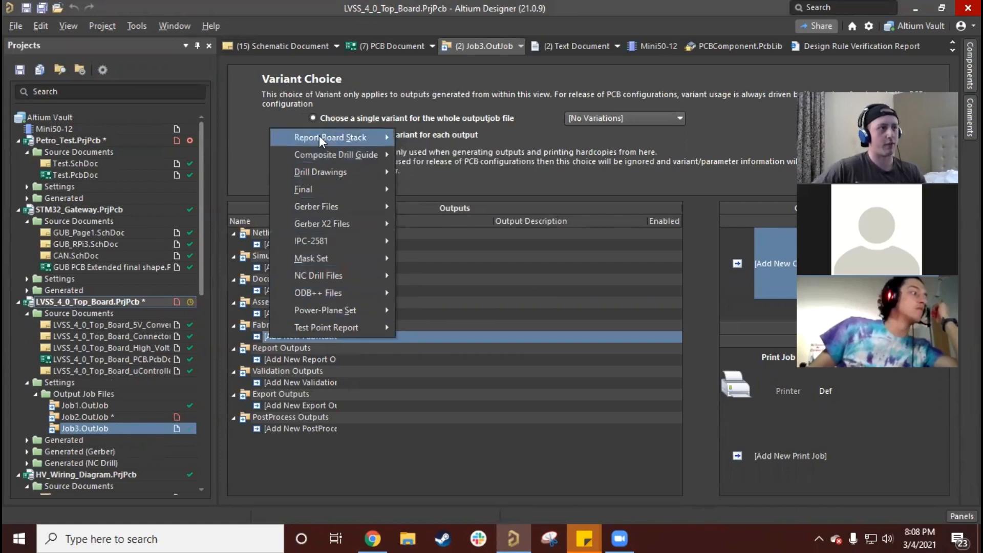
pyautogui.moveTo(319, 136)
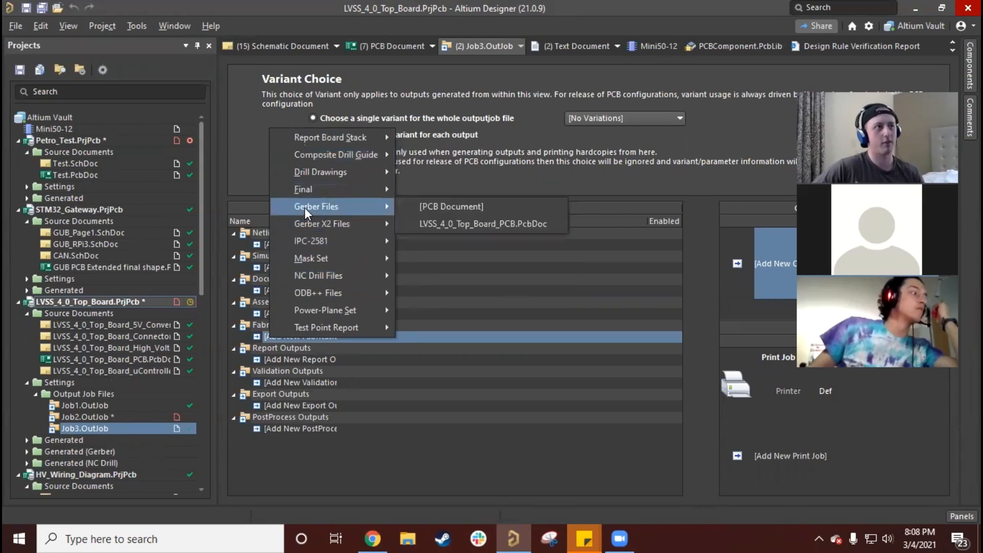
pyautogui.moveTo(324, 274)
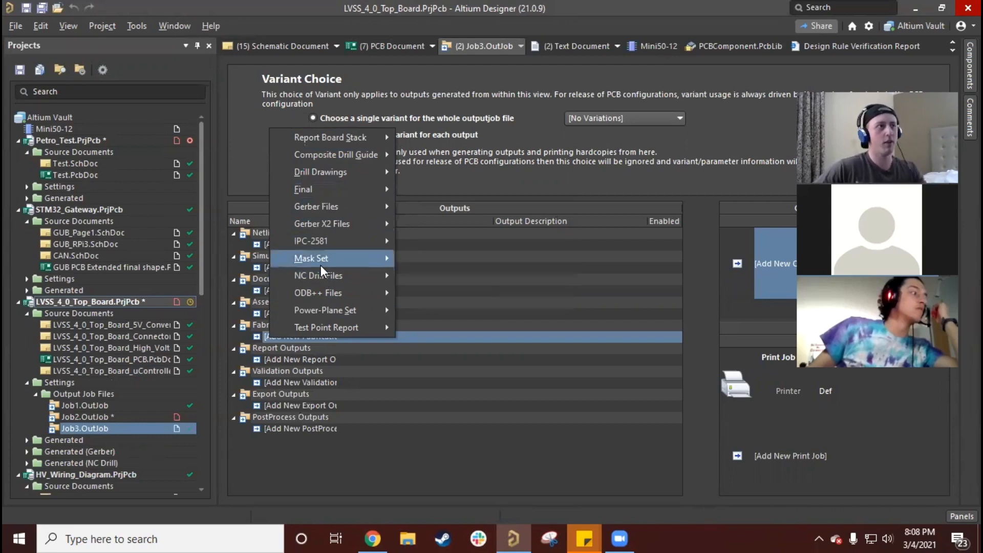
pyautogui.moveTo(314, 207)
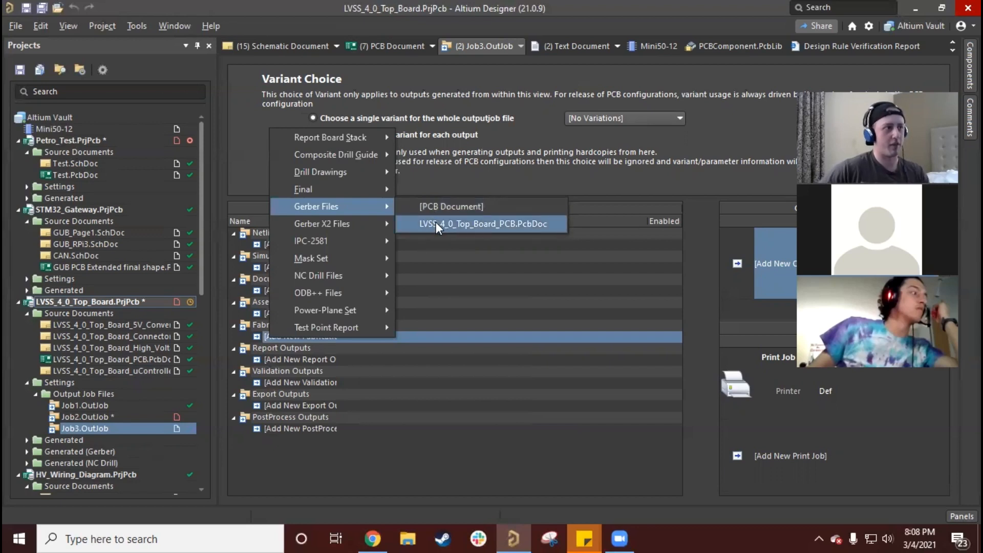
pyautogui.click(435, 224)
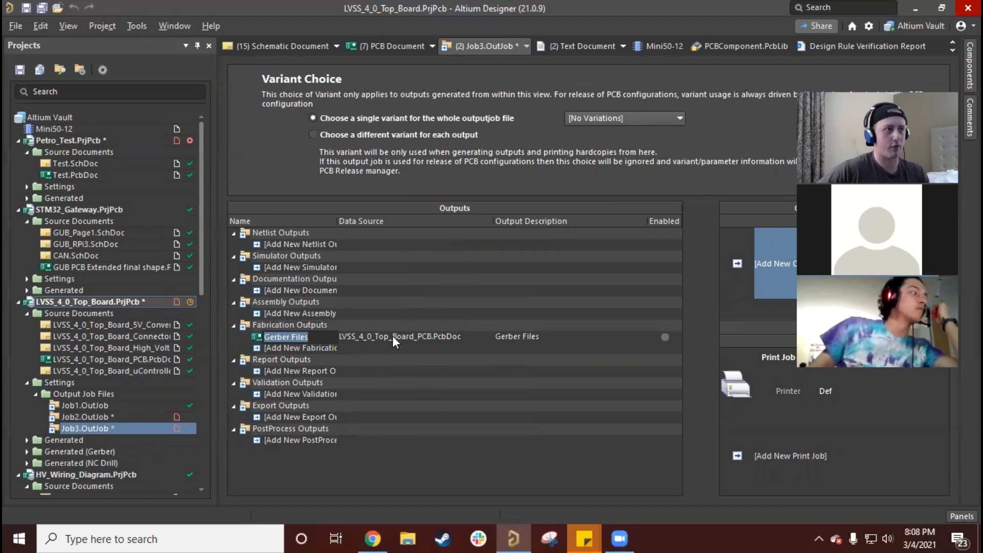
pyautogui.click(297, 349)
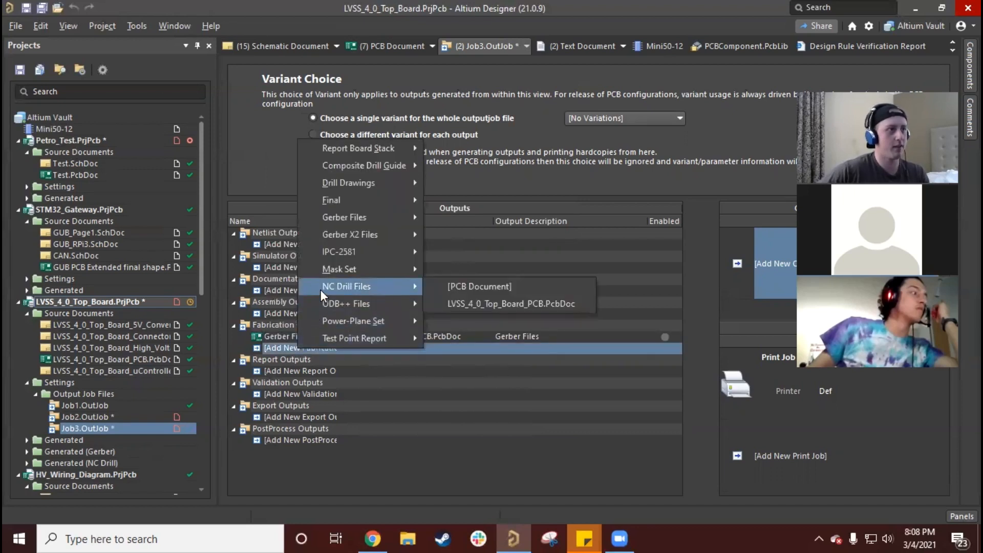
pyautogui.click(477, 301)
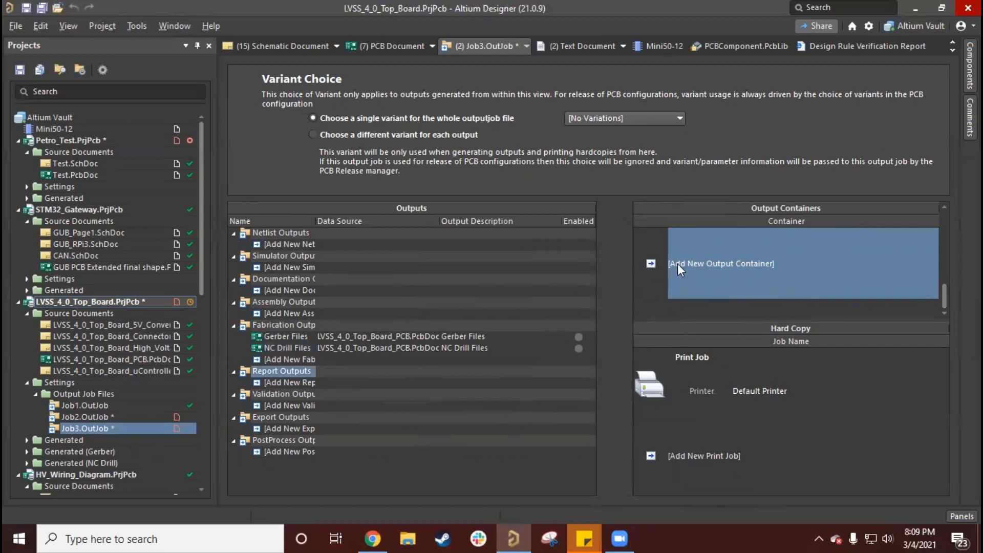
# Create a new folder structure output container named LVSSTestGerber.
pyautogui.click(653, 265)
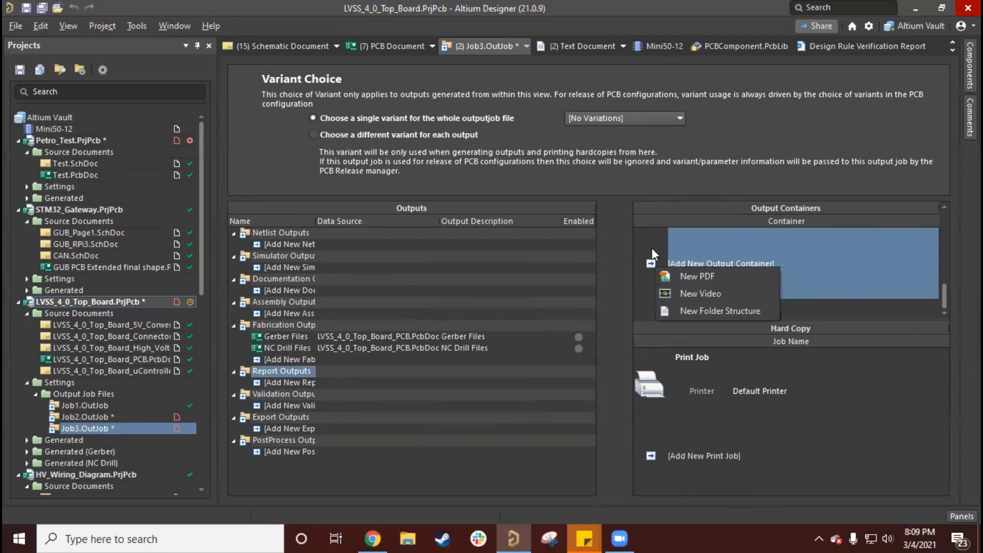
pyautogui.click(687, 310)
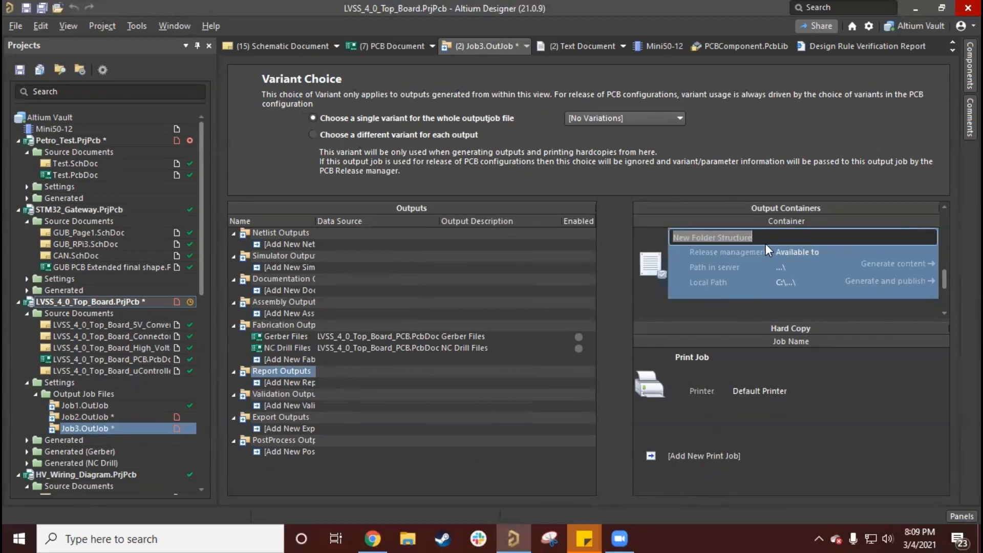
pyautogui.write('L')
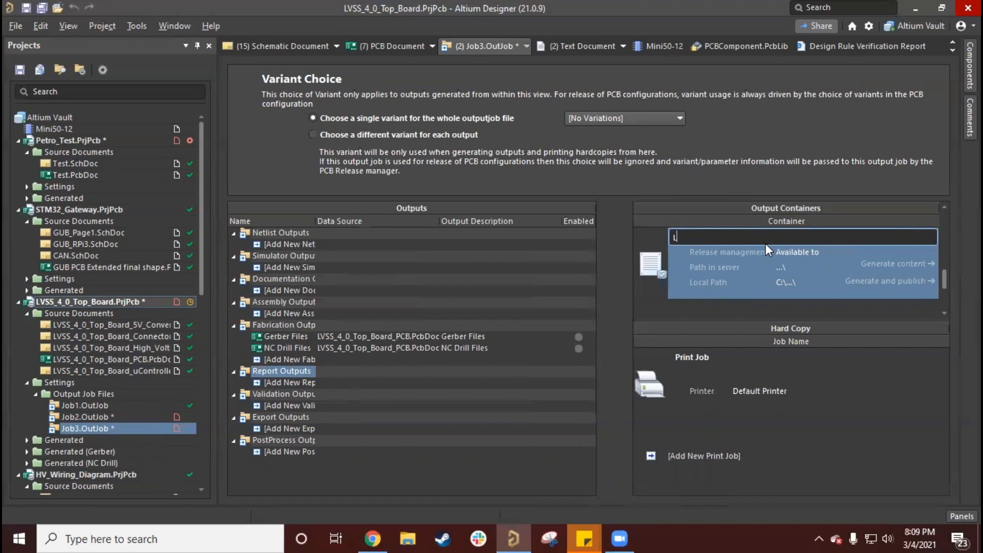
pyautogui.write('VSSTestGerbger')
pyautogui.press('Return')
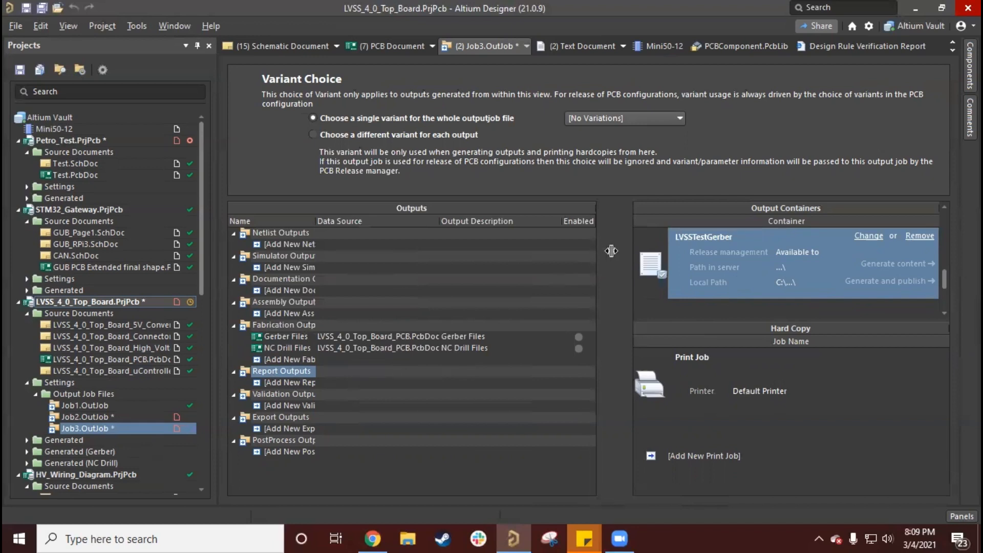
# Enable the Gerber Files and NC Drill Files outputs for the LVSSTestGerber container.
pyautogui.click(373, 336)
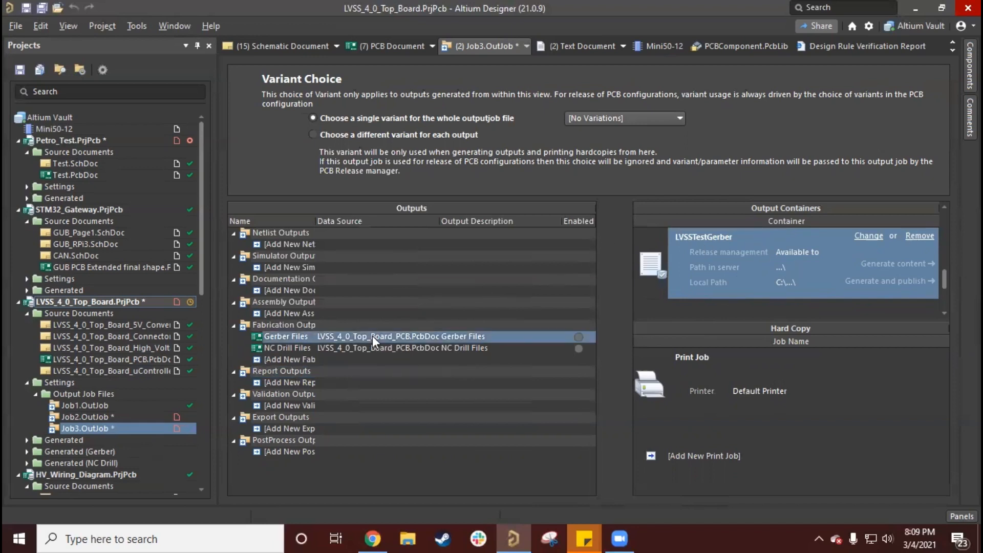
pyautogui.click(578, 336)
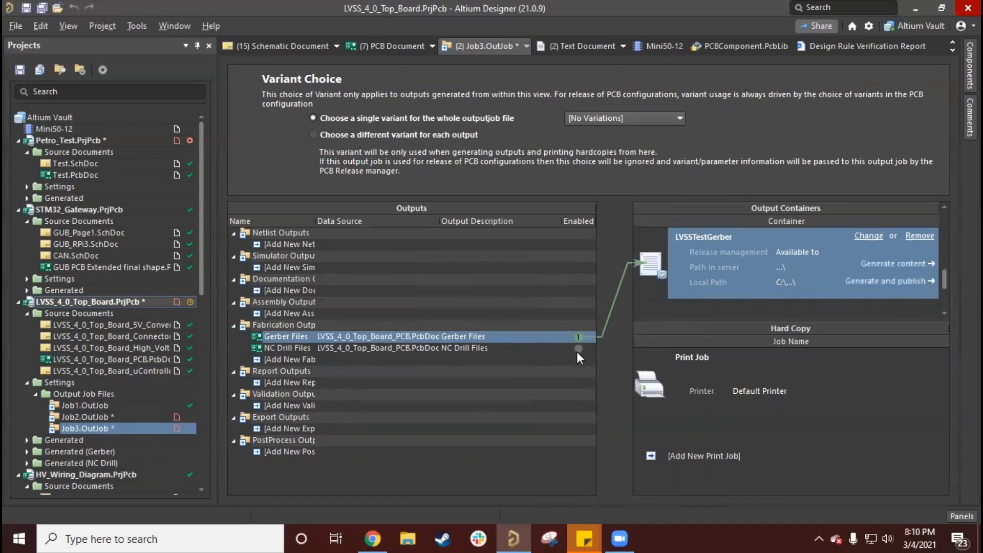
pyautogui.click(577, 349)
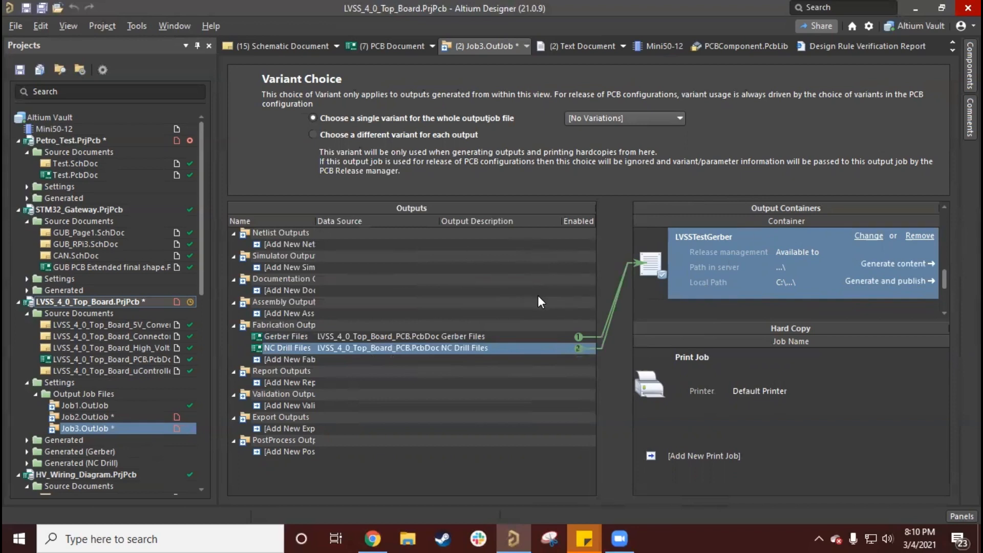
# Check the data source choices for NC Drill Files and keep LVSS_4_0_Top_Board_PCB.PcbDoc selected.
pyautogui.click(378, 334)
pyautogui.click(384, 349)
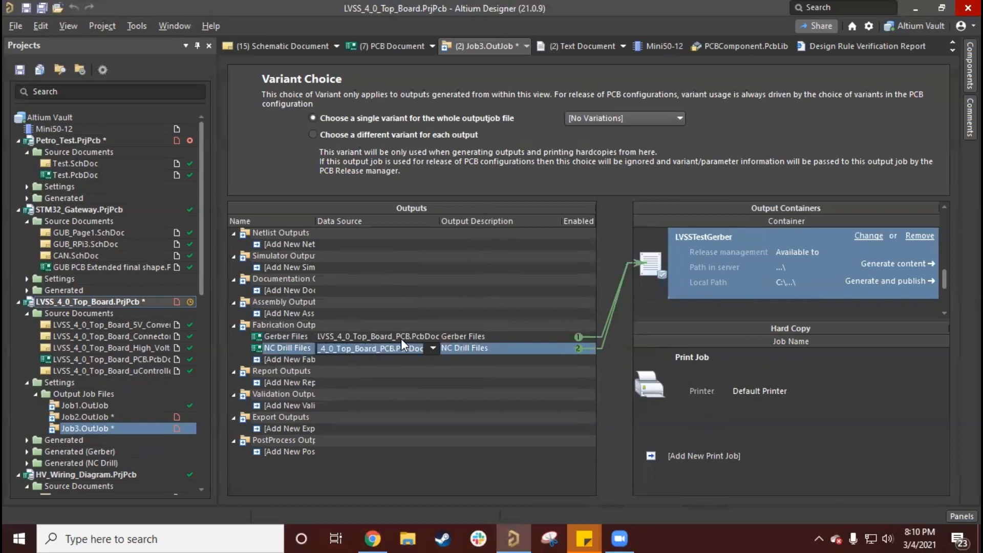
pyautogui.click(432, 348)
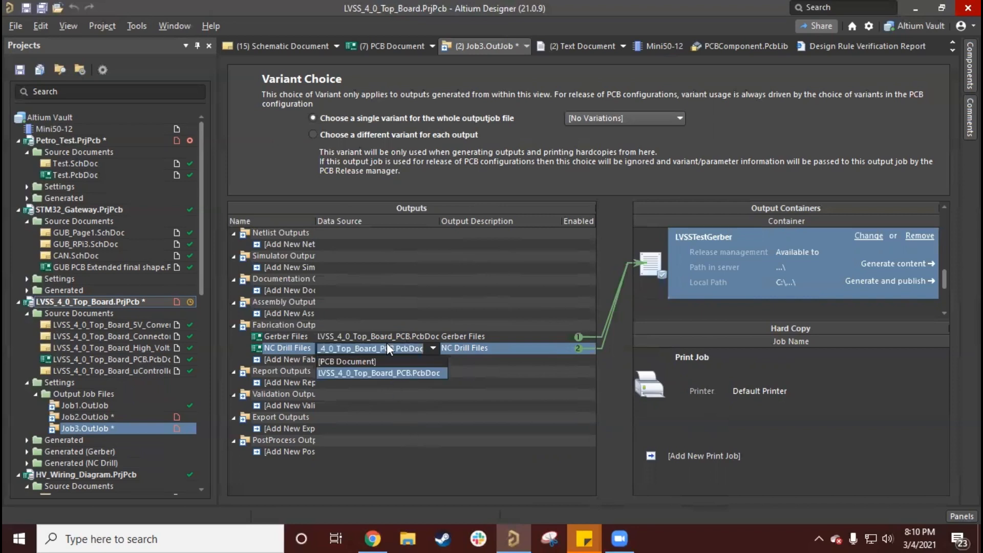
pyautogui.click(361, 376)
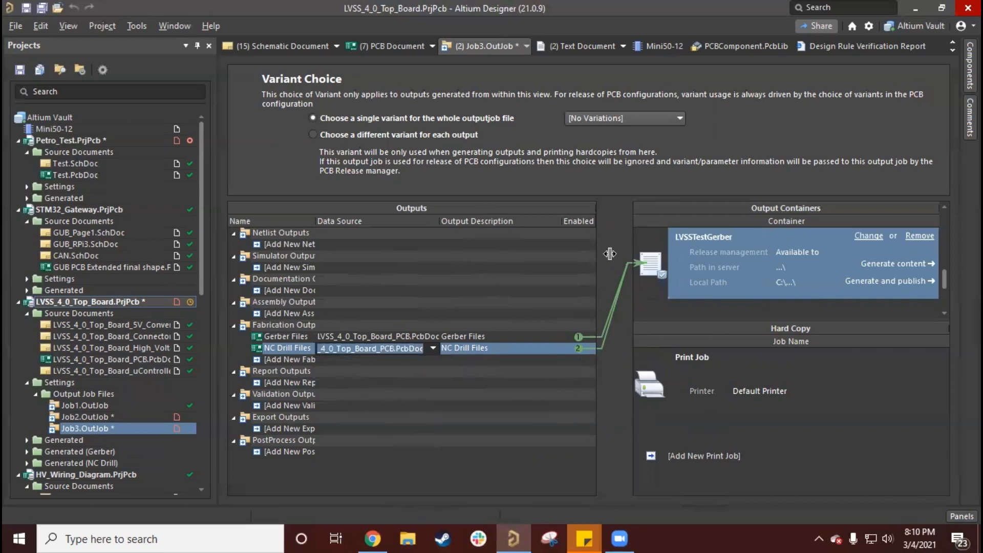
pyautogui.moveTo(623, 225); pyautogui.dragTo(625, 224)
# Open the setup of the Gerber Files output and set its number format to 2:4.
pyautogui.click(463, 336)
pyautogui.rightClick(463, 337)
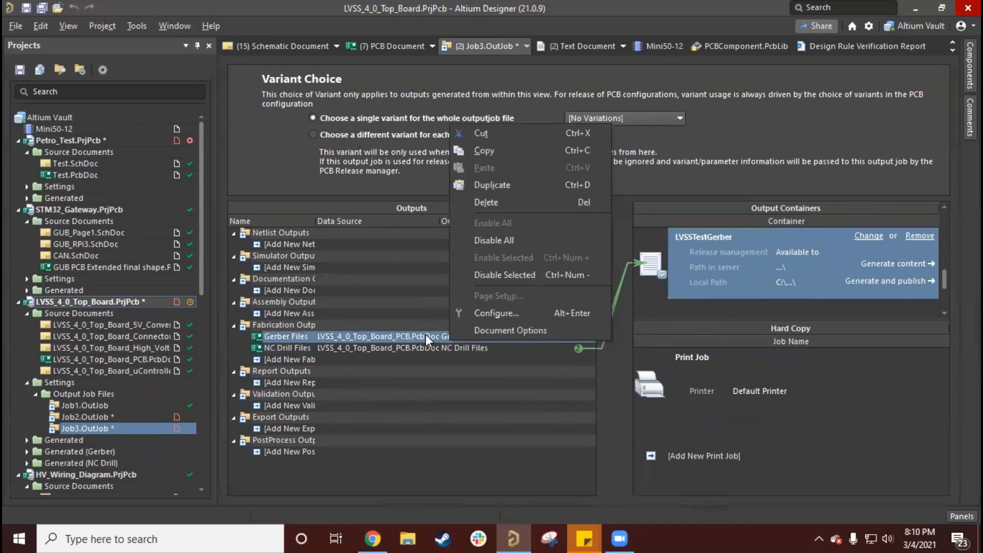
pyautogui.click(426, 334)
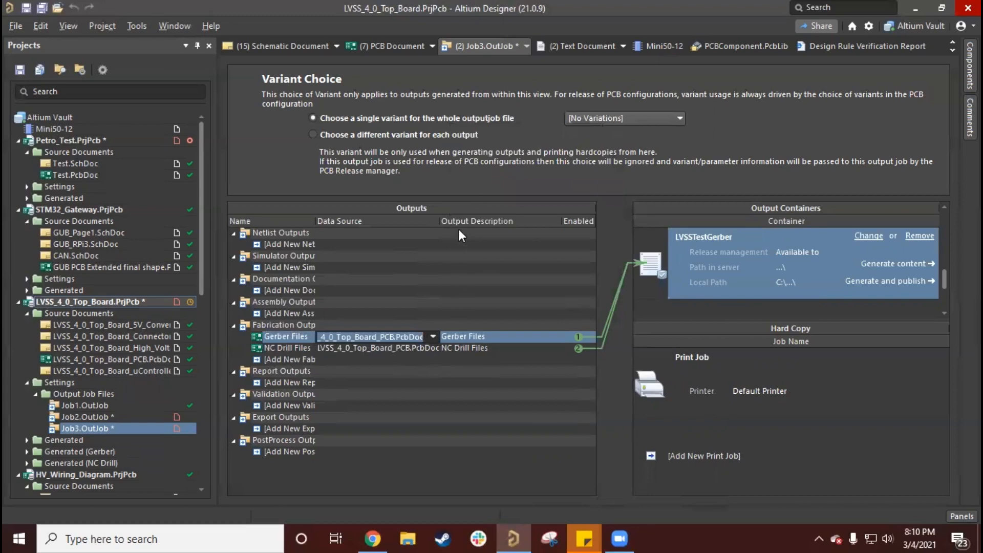
pyautogui.doubleClick(476, 335)
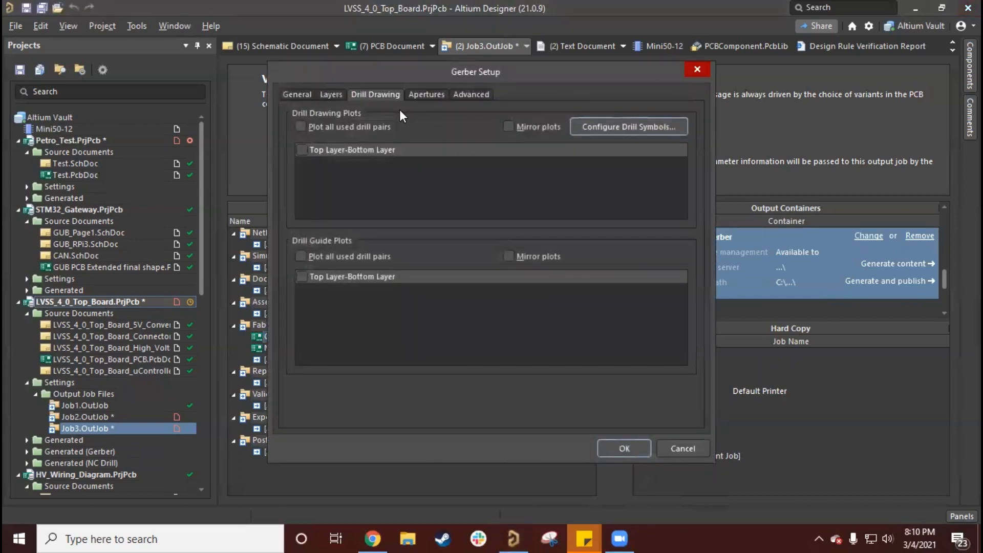
pyautogui.moveTo(428, 73); pyautogui.dragTo(630, 115)
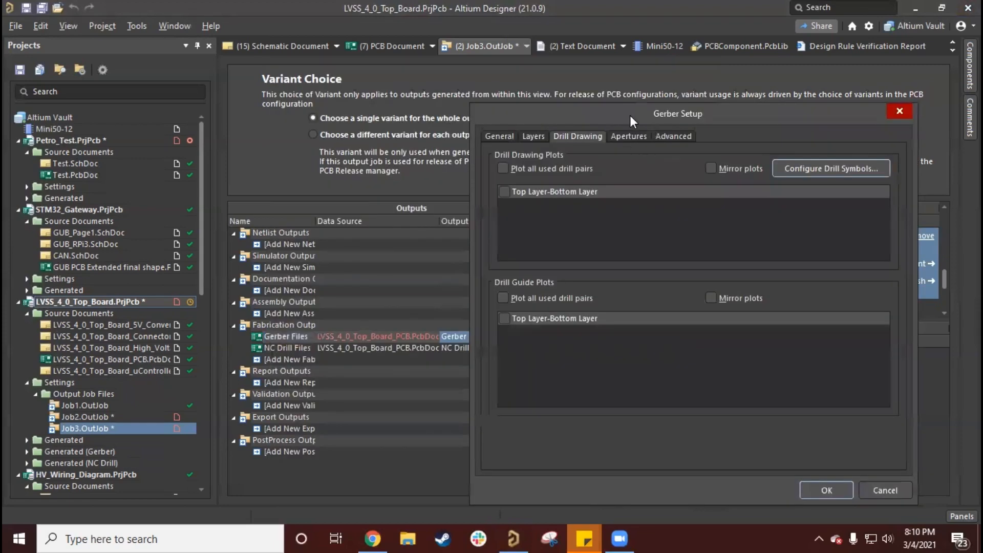
pyautogui.click(515, 137)
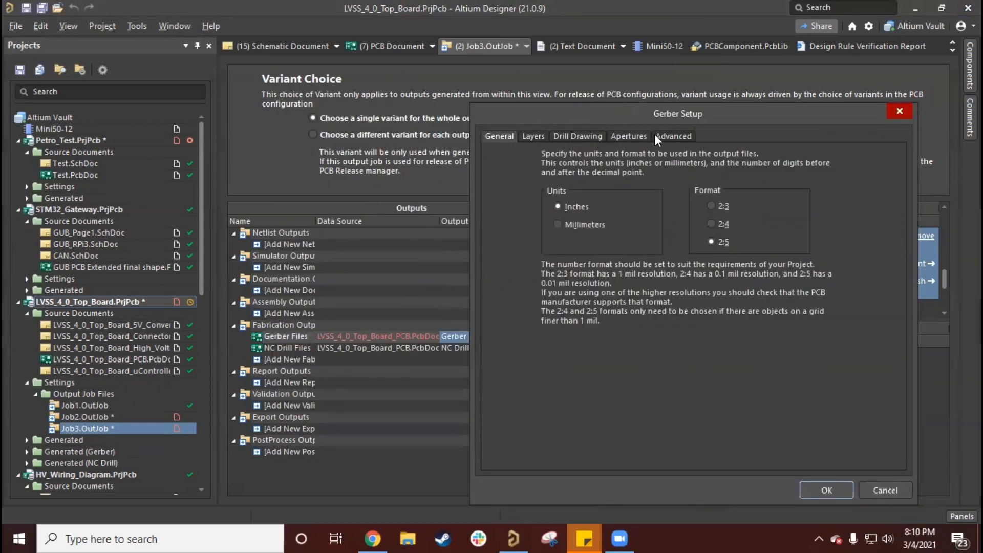
pyautogui.click(533, 137)
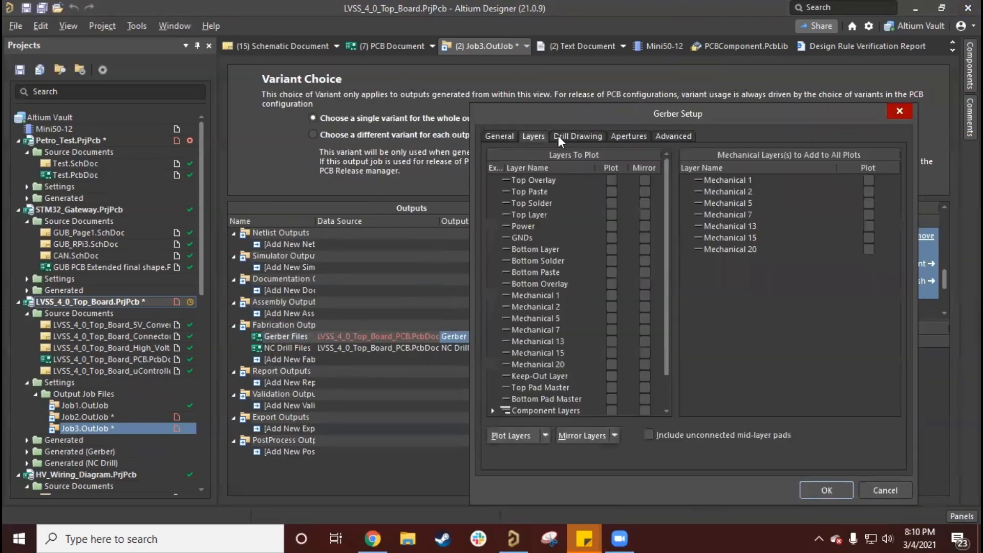
pyautogui.click(581, 134)
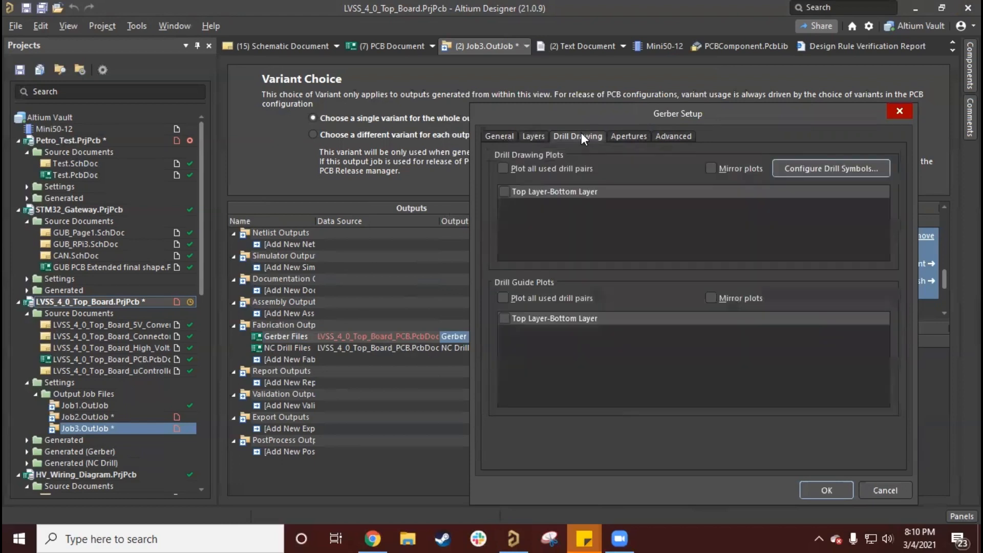
pyautogui.click(498, 135)
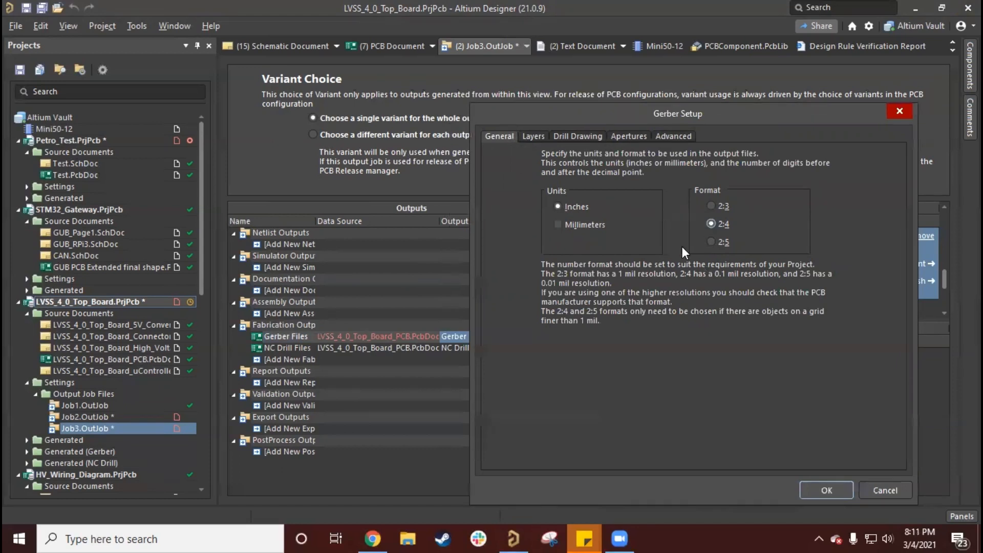
# Mark every layer from Top Overlay through Bottom Pad Master for plotting in the Gerber setup.
pyautogui.click(538, 136)
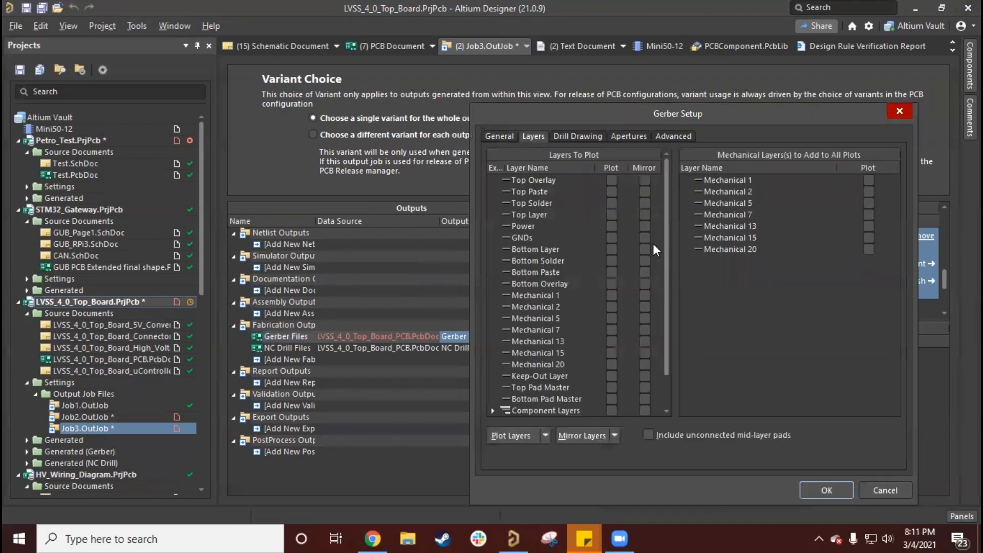
pyautogui.scroll(-1, 668, 267)
pyautogui.scroll(1, 647, 195)
pyautogui.click(611, 203)
pyautogui.moveTo(666, 319); pyautogui.dragTo(665, 289)
pyautogui.click(643, 180)
pyautogui.click(611, 192)
pyautogui.click(612, 319)
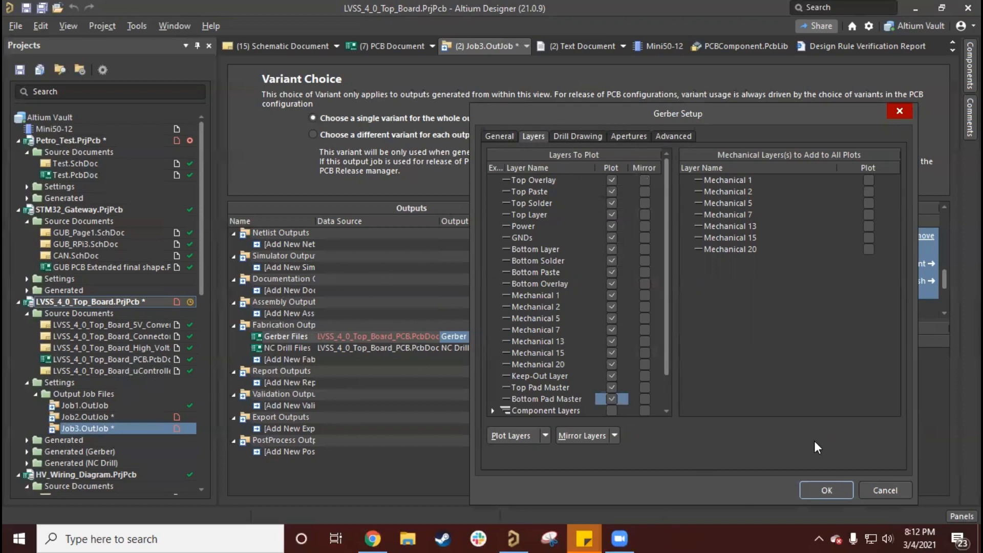
# Turn on plotting of all used drill pairs for the drill drawing plots and accept the Gerber setup.
pyautogui.click(566, 136)
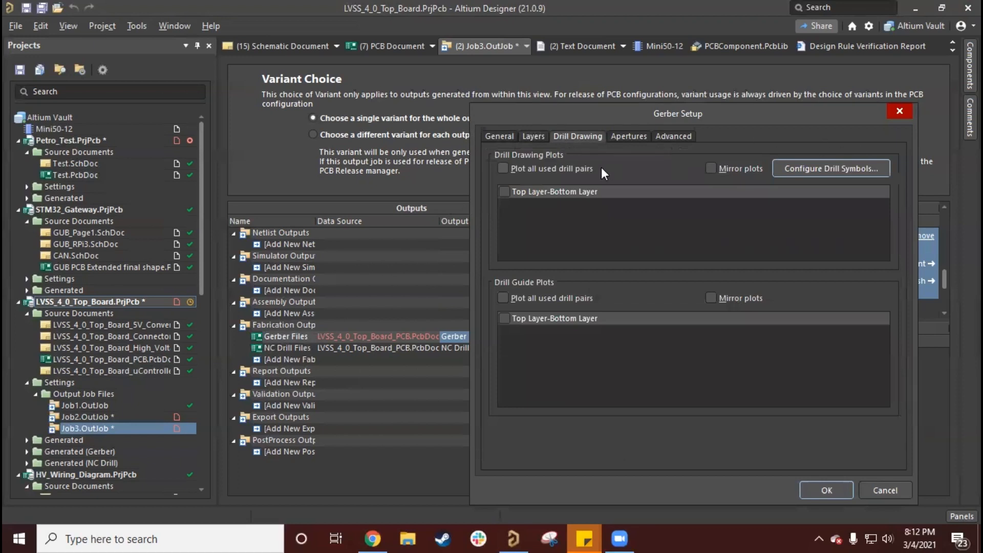
pyautogui.click(503, 168)
pyautogui.click(820, 490)
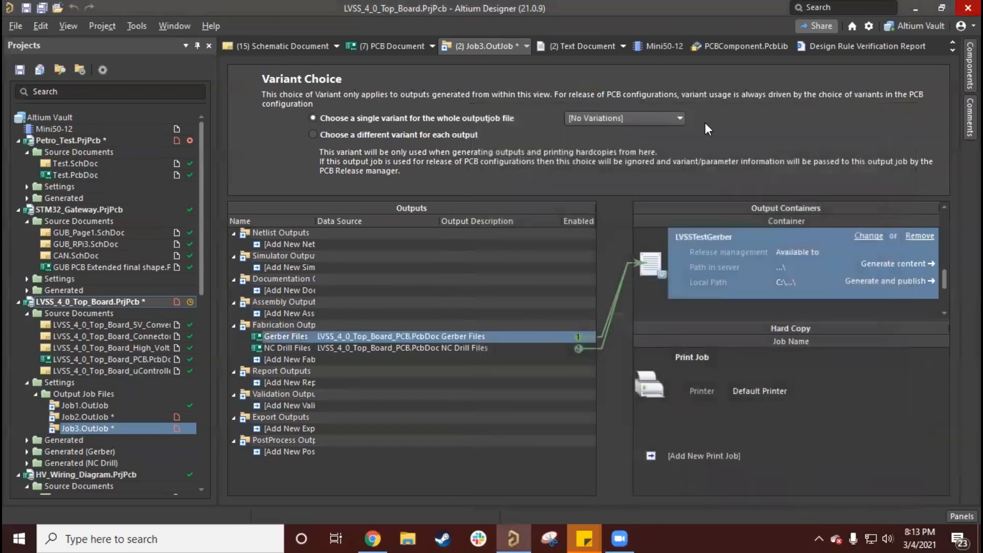
# Configure the NC Drill Files output with the 2:4 format and leading zeroes suppressed, and accept the setup.
pyautogui.click(451, 349)
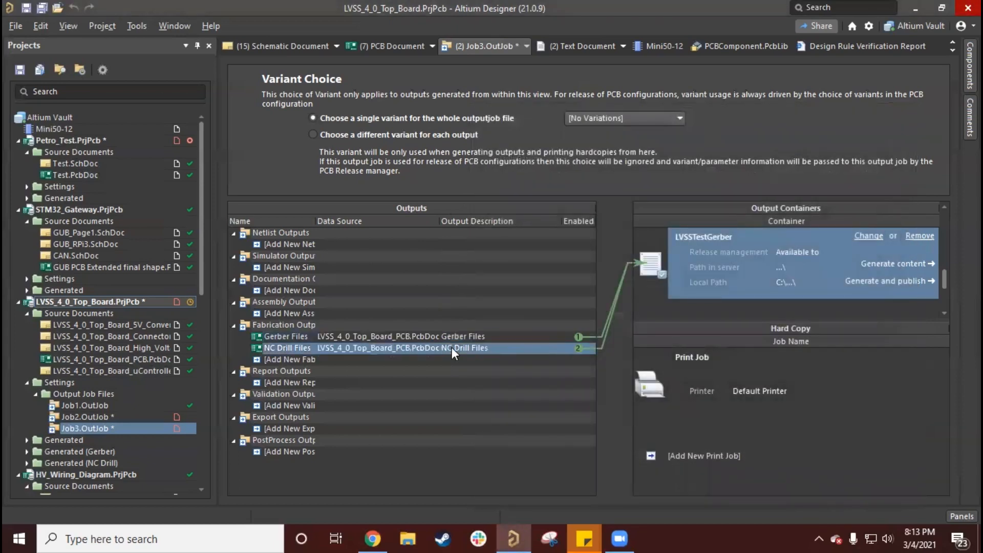
pyautogui.doubleClick(468, 347)
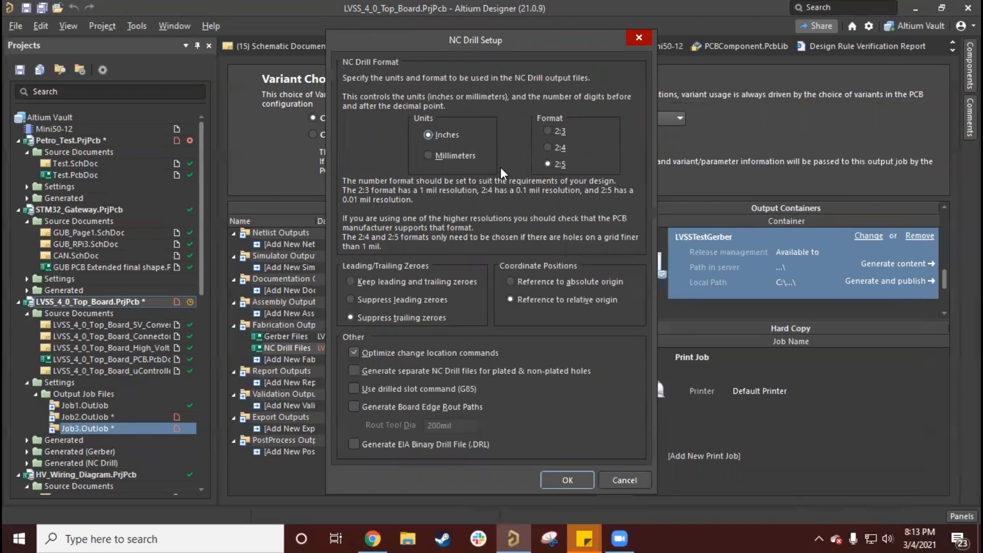
pyautogui.click(548, 148)
pyautogui.click(350, 300)
pyautogui.click(552, 480)
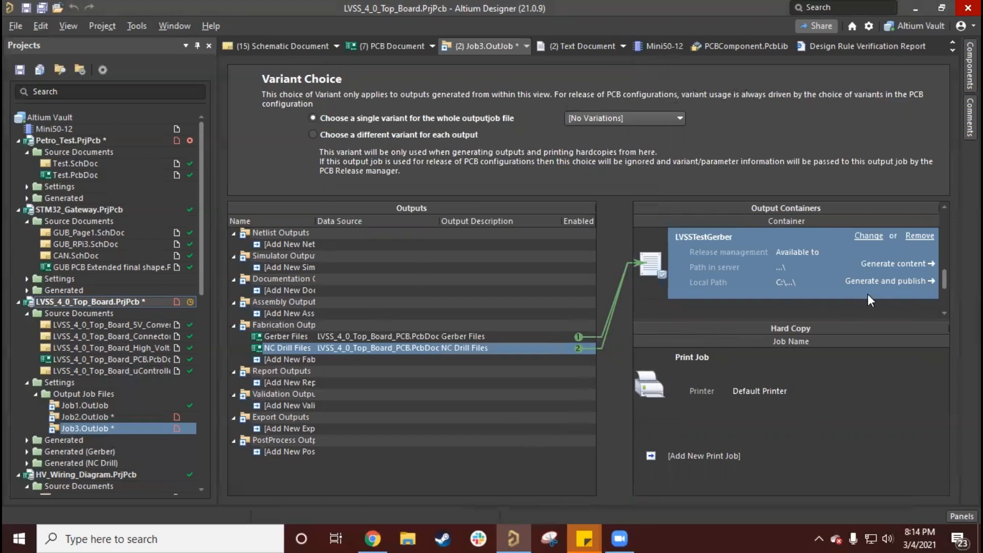
# Generate the content of the LVSSTestGerber output container with the Gerber and NC Drill files.
pyautogui.click(577, 348)
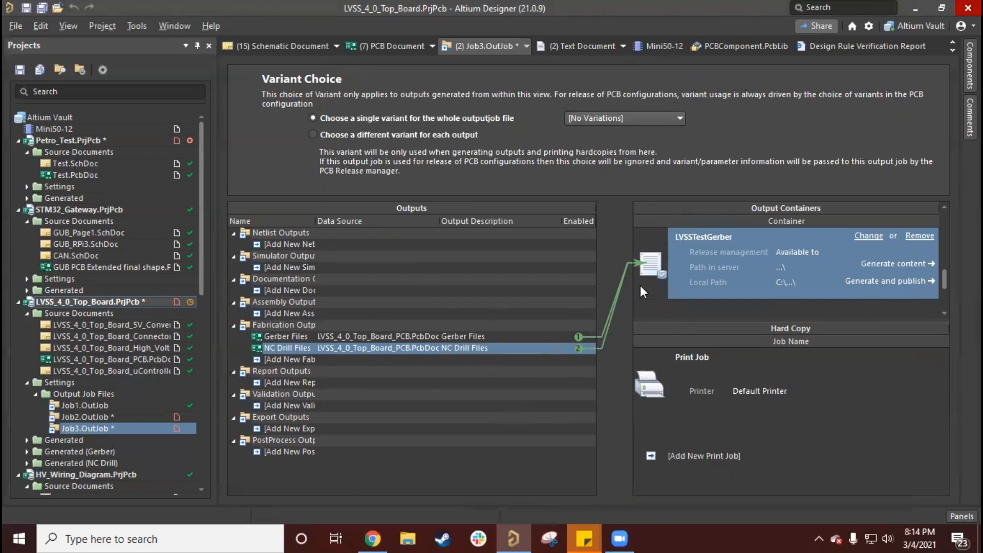
pyautogui.click(894, 264)
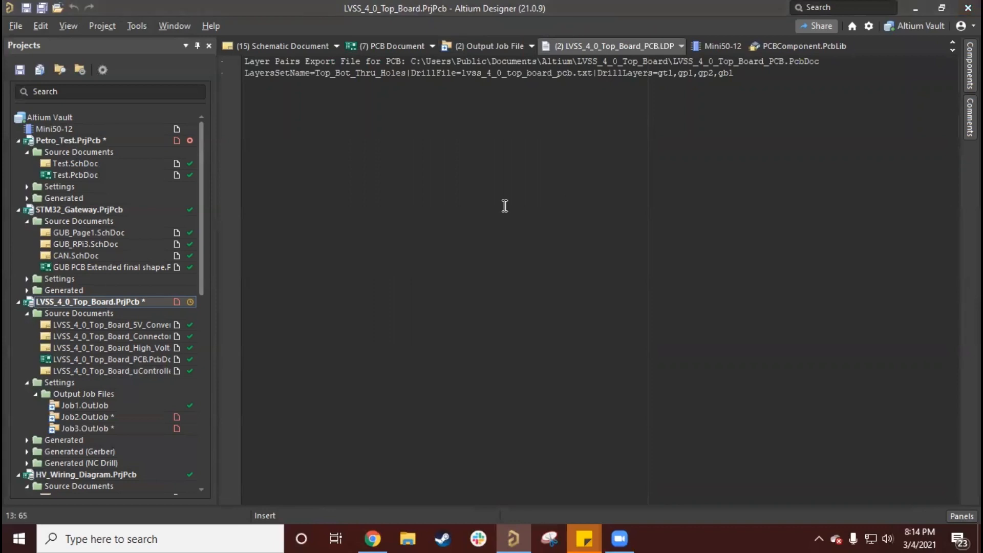
# Switch to File Explorer and go to the Altium folder in the Public Documents on Local Disk (C:).
pyautogui.click(408, 538)
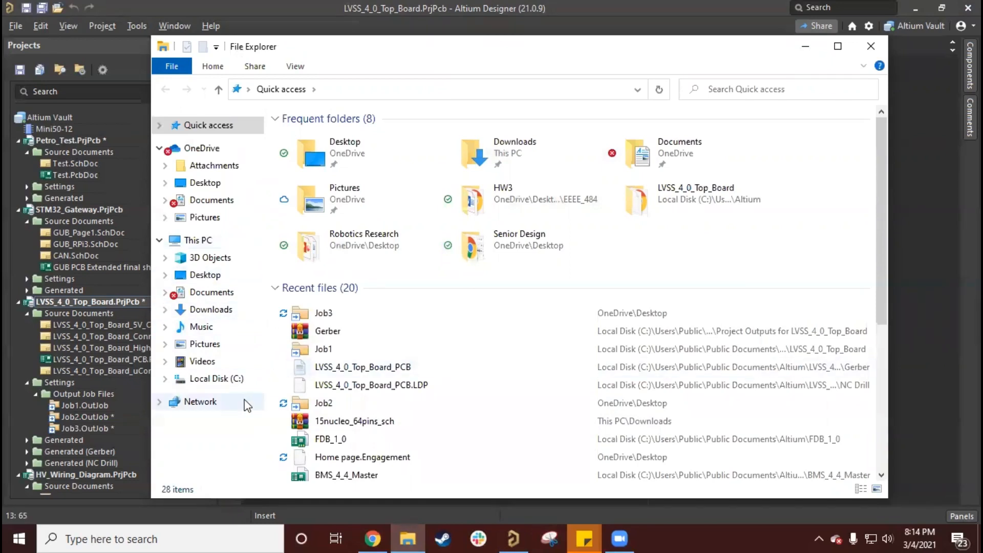
pyautogui.click(241, 378)
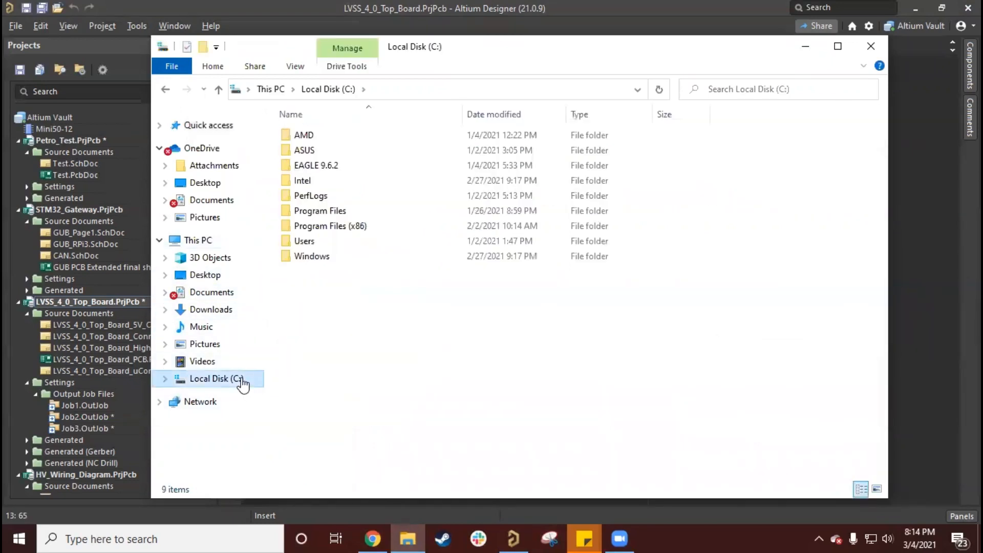
pyautogui.doubleClick(310, 242)
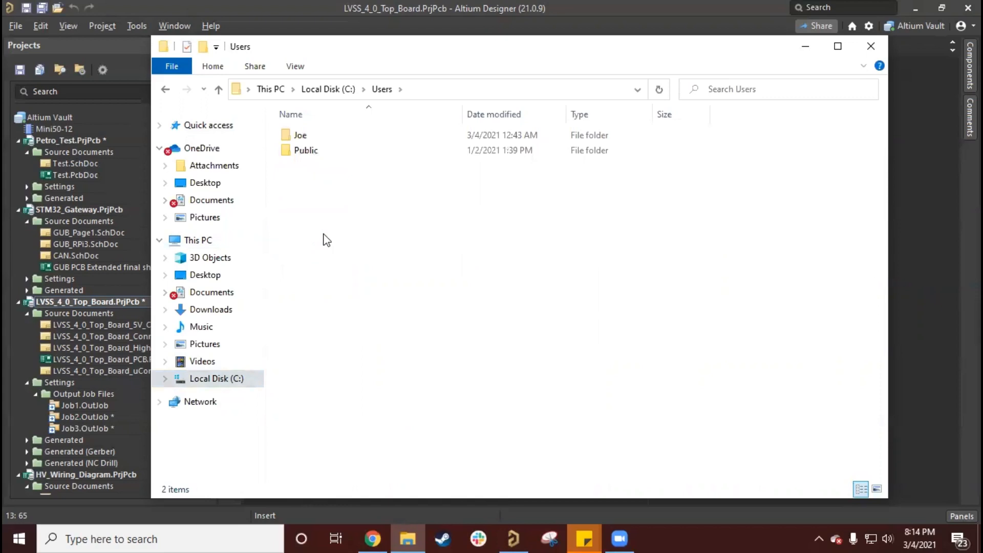
pyautogui.doubleClick(316, 136)
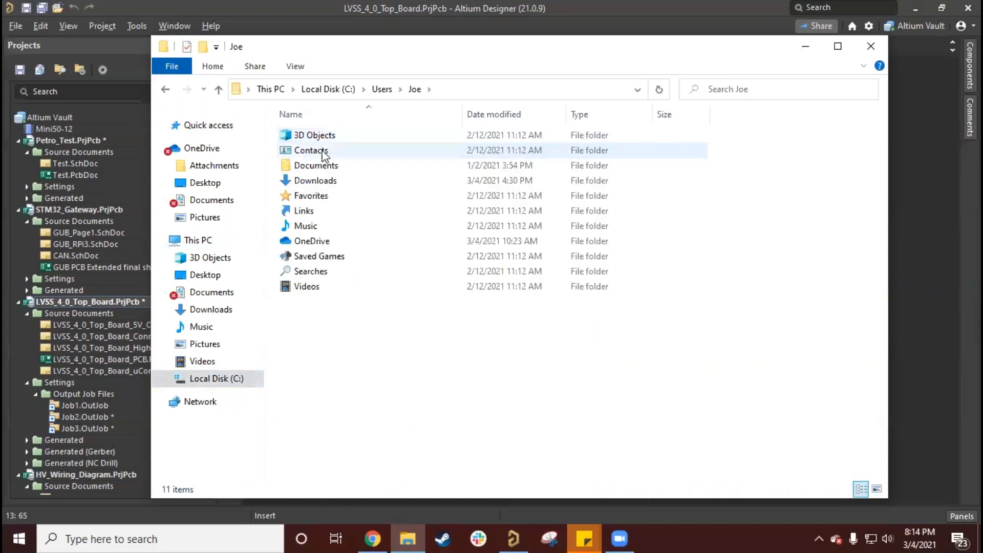
pyautogui.click(165, 89)
pyautogui.doubleClick(319, 151)
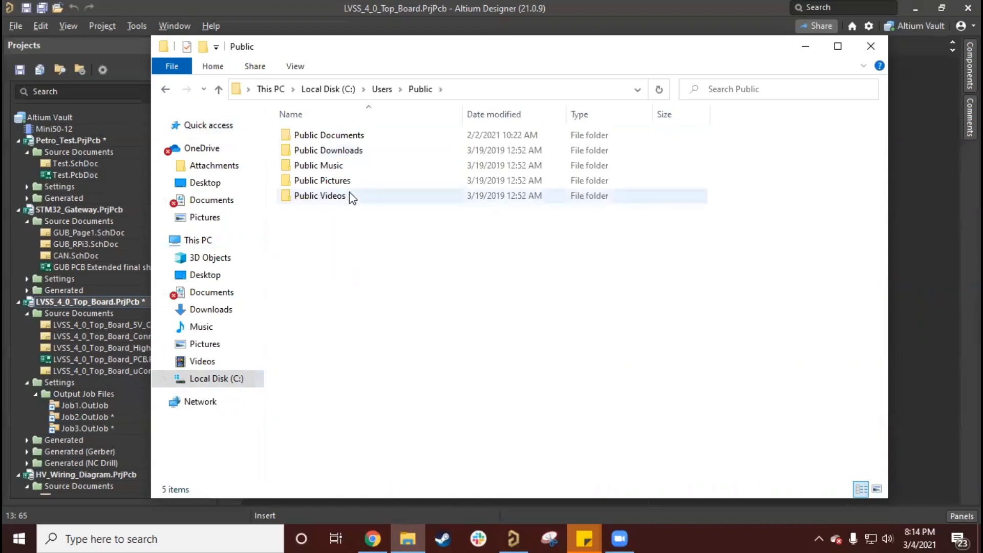
pyautogui.doubleClick(355, 136)
pyautogui.doubleClick(354, 136)
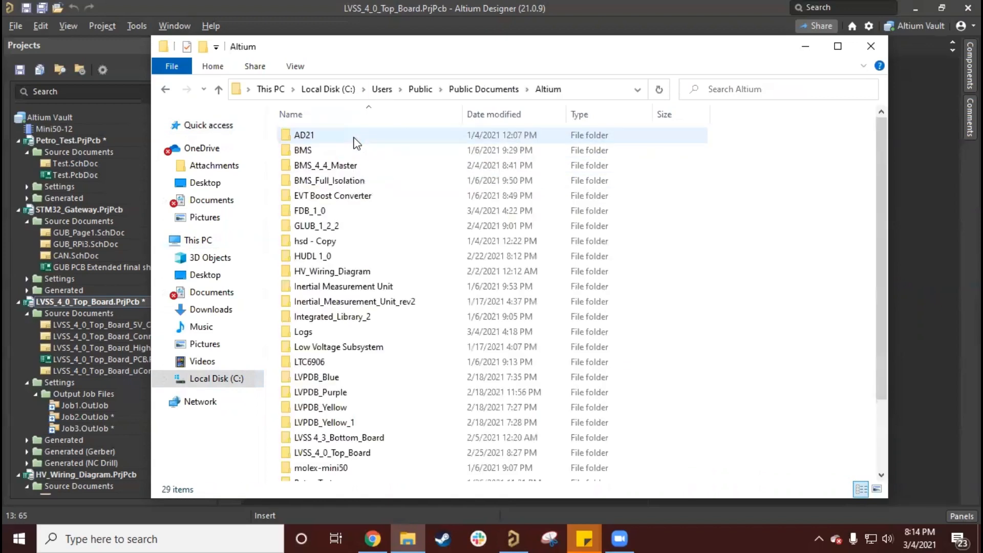
# Open the folder Project Outputs for LVSS_4_0_Top_Board inside the LVSS_4_0_Top_Board project folder.
pyautogui.scroll(-2, 405, 205)
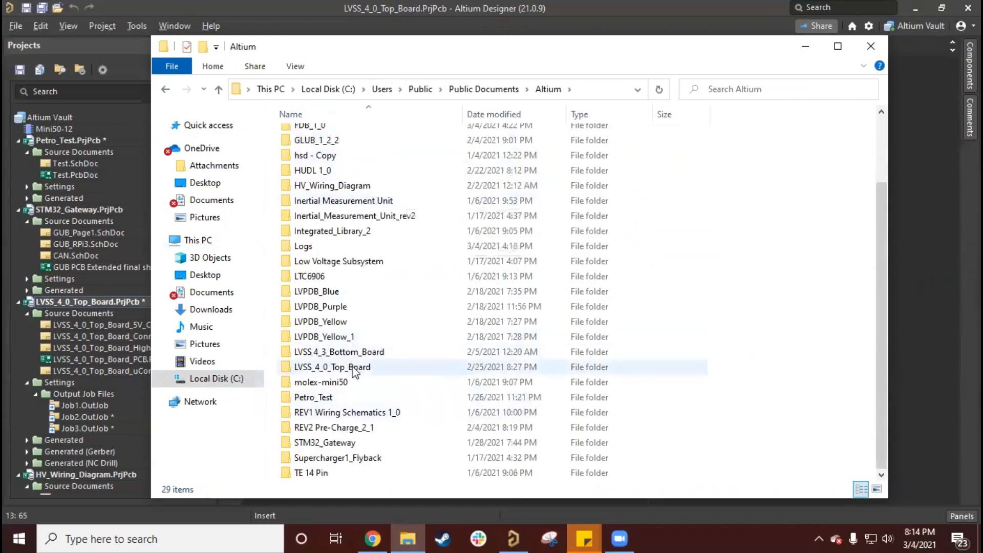
pyautogui.doubleClick(322, 368)
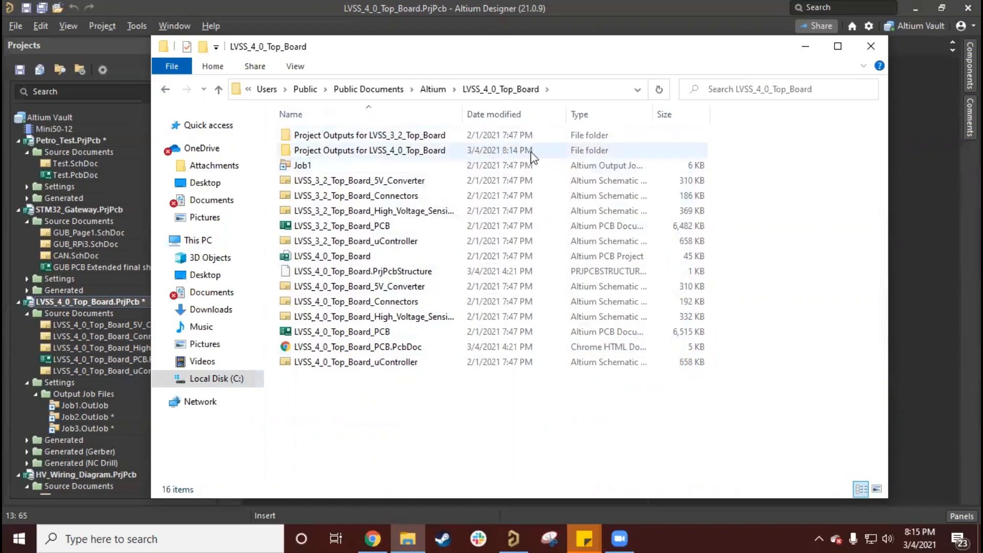
pyautogui.click(407, 152)
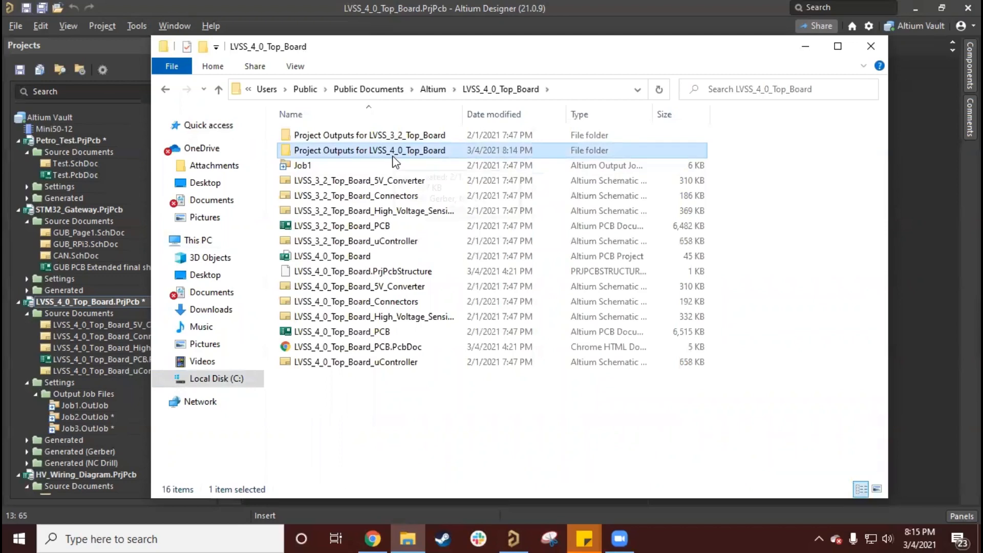
pyautogui.doubleClick(395, 153)
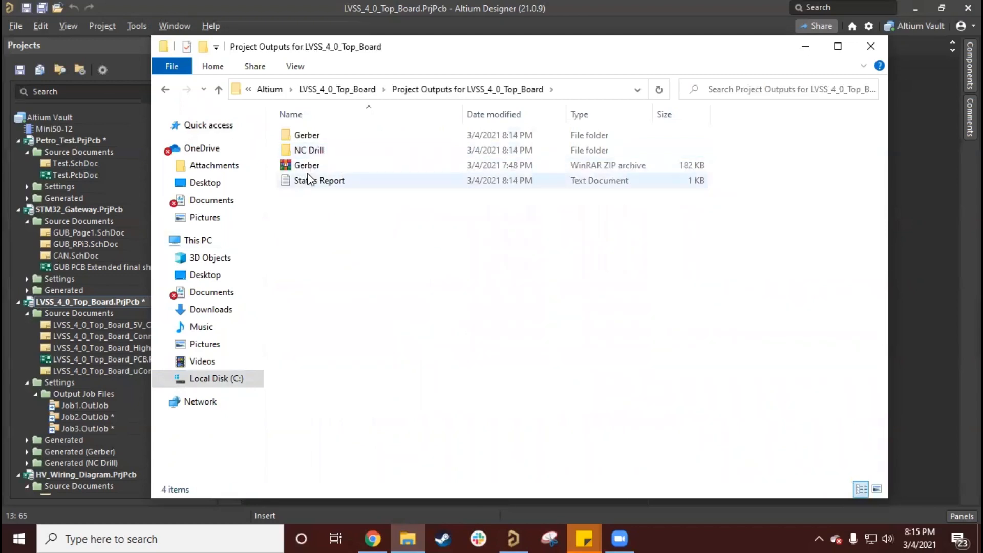
# Delete the old Gerber ZIP archive from the project outputs folder.
pyautogui.click(337, 170)
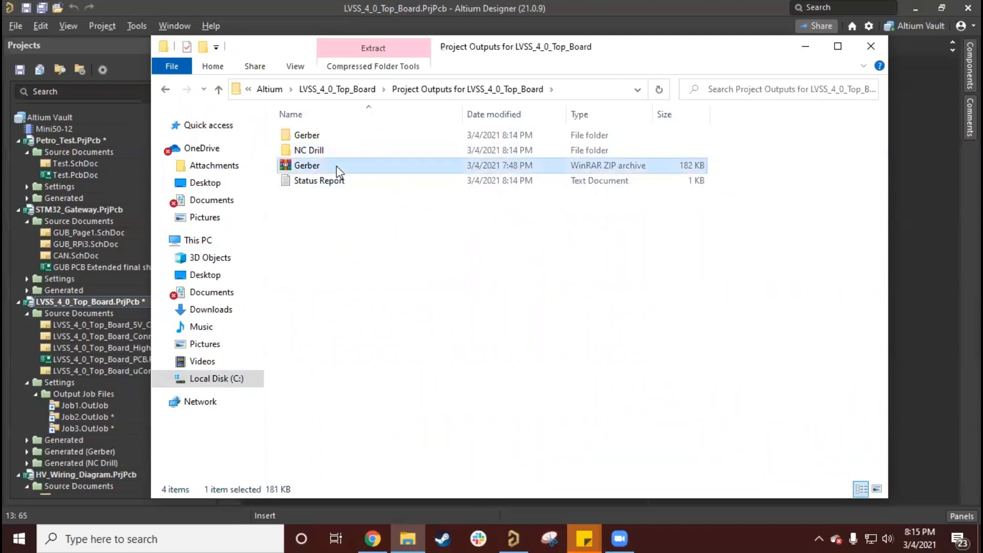
pyautogui.press('Delete')
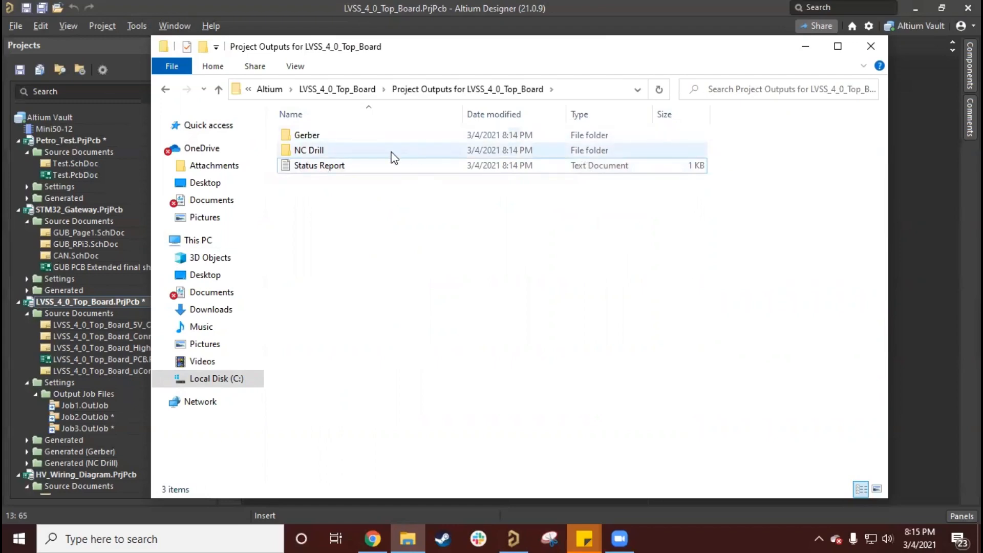
# Check the Gerber folder, and compress the Gerber and NC Drill folders together into a ZIP archive named Gerber.
pyautogui.doubleClick(328, 136)
pyautogui.click(165, 92)
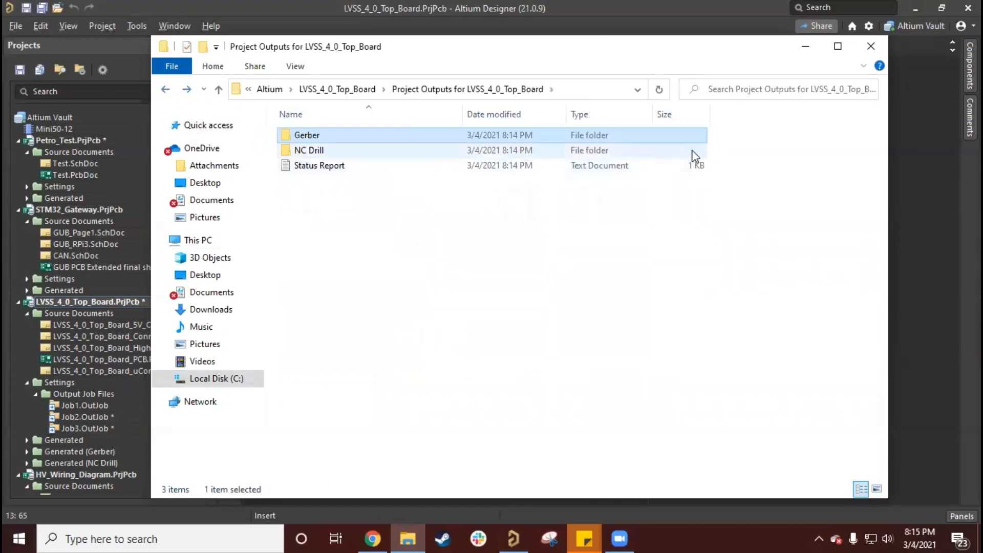
pyautogui.moveTo(721, 156); pyautogui.dragTo(641, 136)
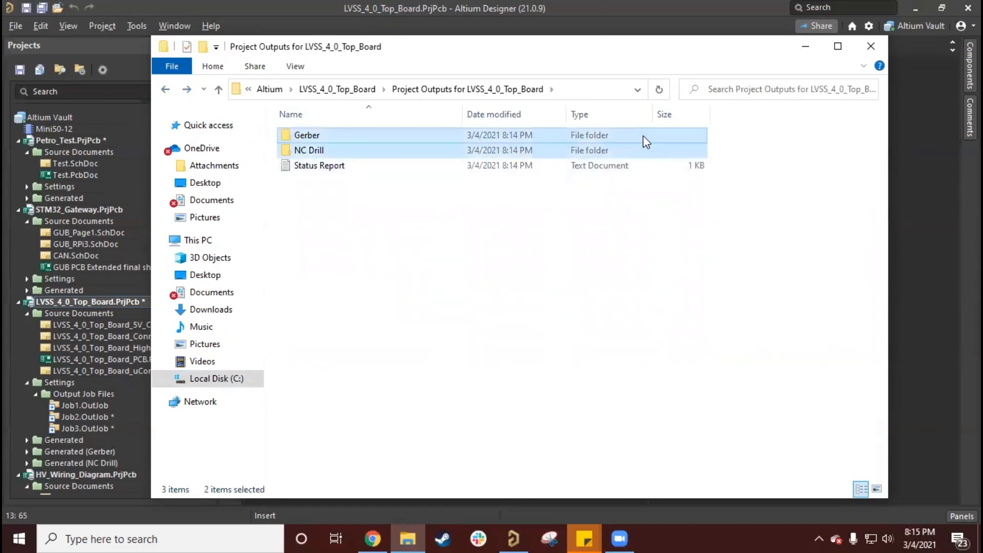
pyautogui.rightClick(643, 136)
pyautogui.moveTo(681, 300)
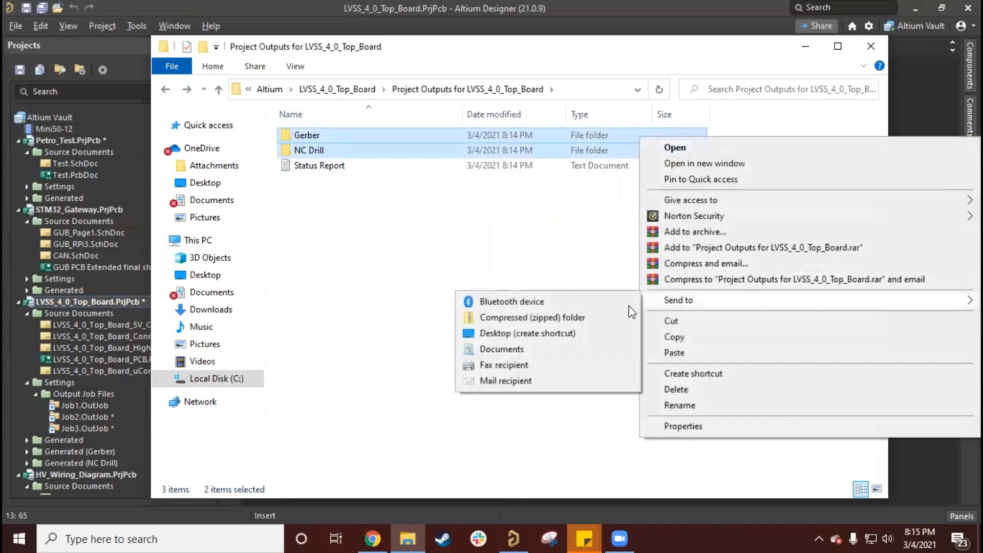
pyautogui.click(604, 314)
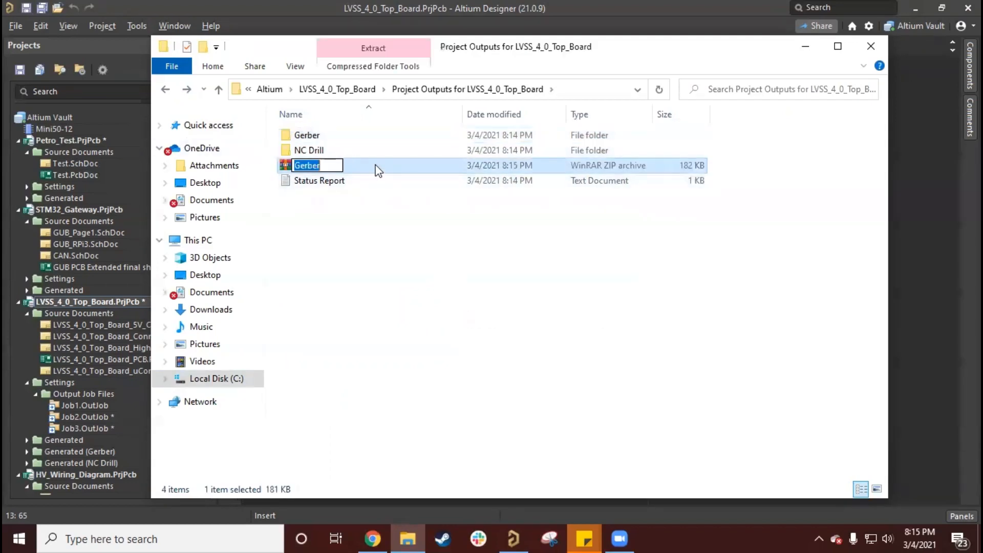
pyautogui.click(396, 184)
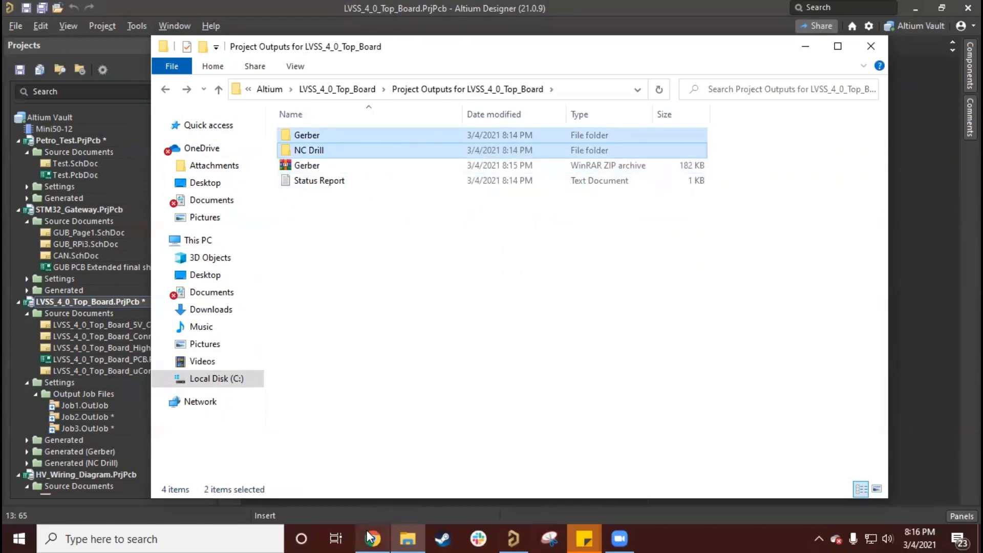
# Switch to Chrome, open a blank new tab, and bring up the OSH Park home page in its existing tab.
pyautogui.moveTo(372, 536)
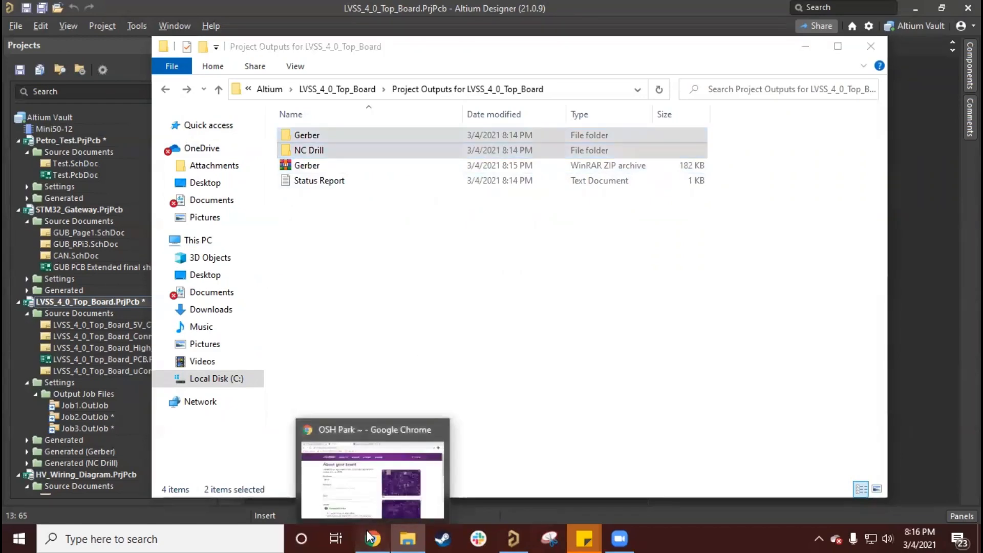
pyautogui.click(372, 536)
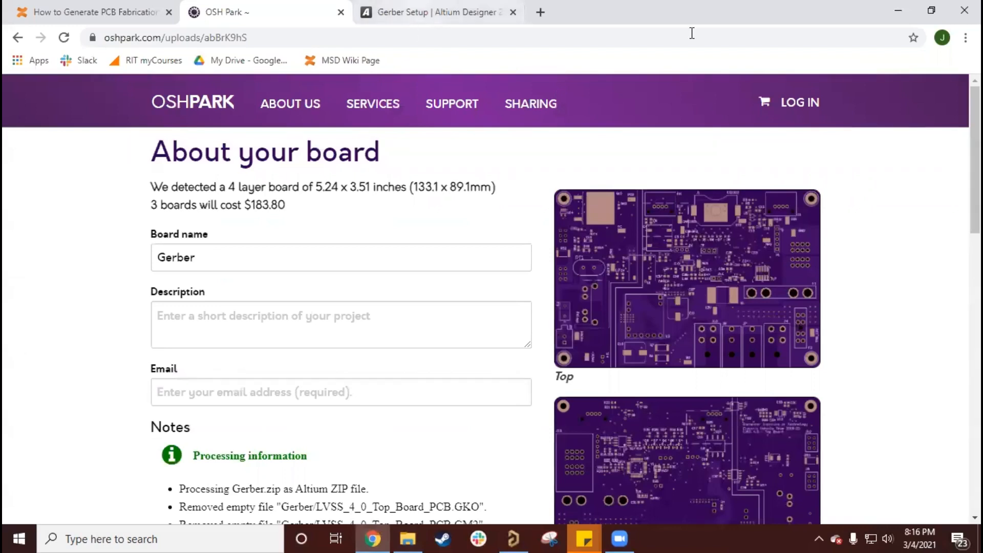
pyautogui.hotkey('ctrl', 't')
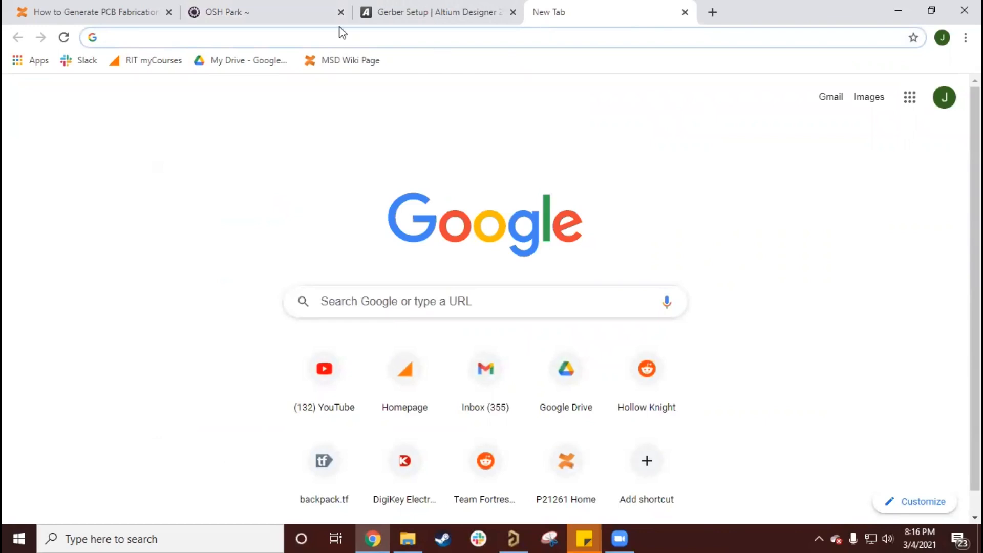
pyautogui.click(350, 62)
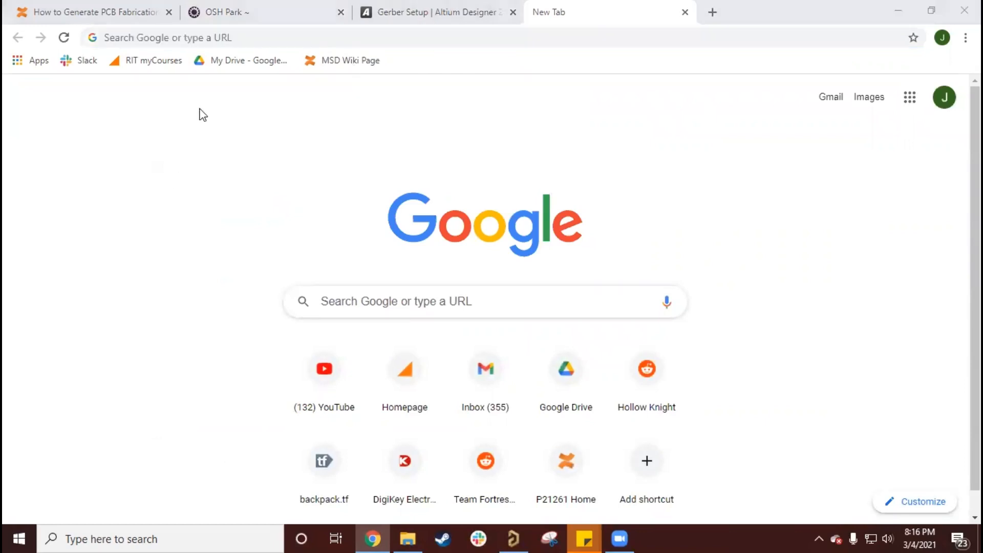
pyautogui.click(220, 12)
pyautogui.click(192, 102)
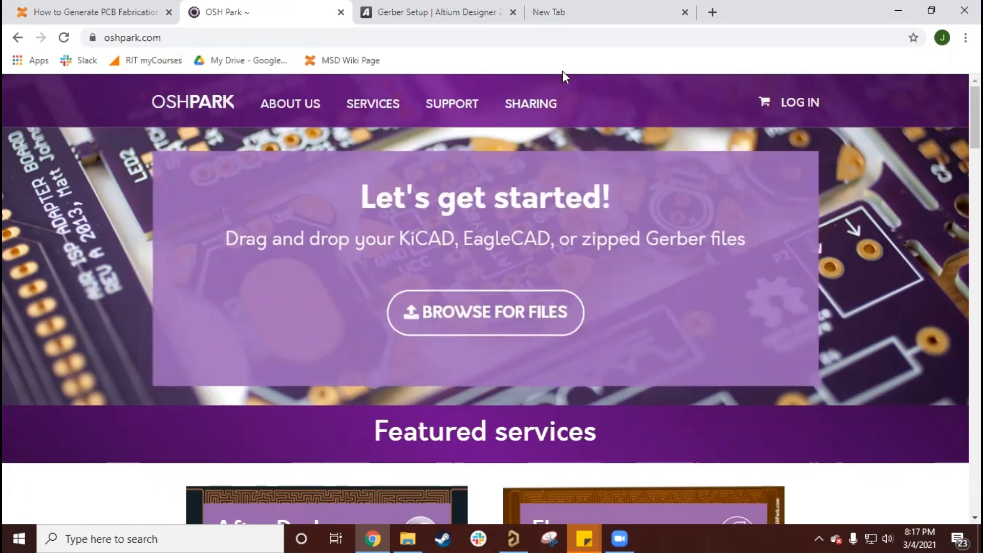
# Load PCBWay's Online Gerber Viewer in the blank tab.
pyautogui.click(566, 13)
pyautogui.click(571, 31)
pyautogui.write('pcbw')
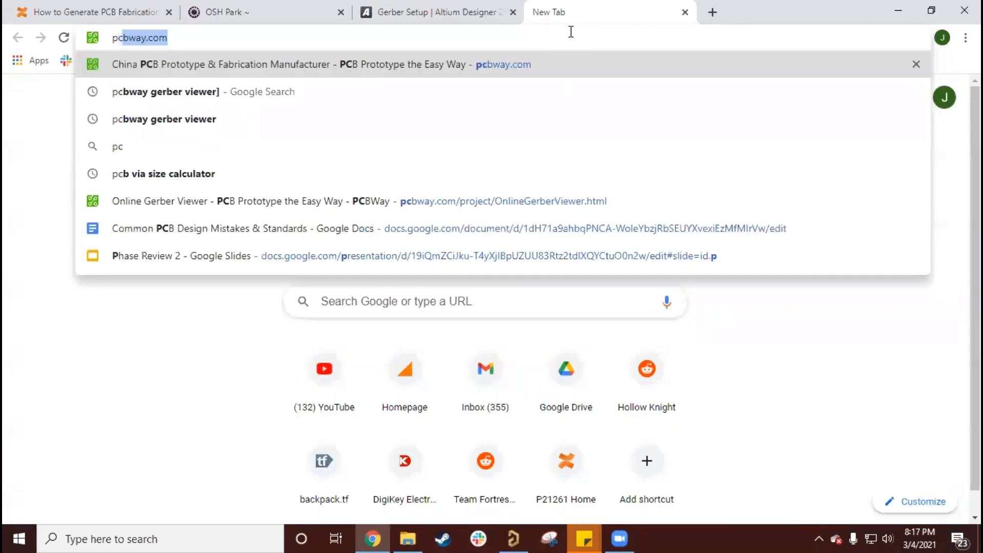
pyautogui.write('aya')
pyautogui.press('BackSpace')
pyautogui.press('BackSpace')
pyautogui.press('BackSpace')
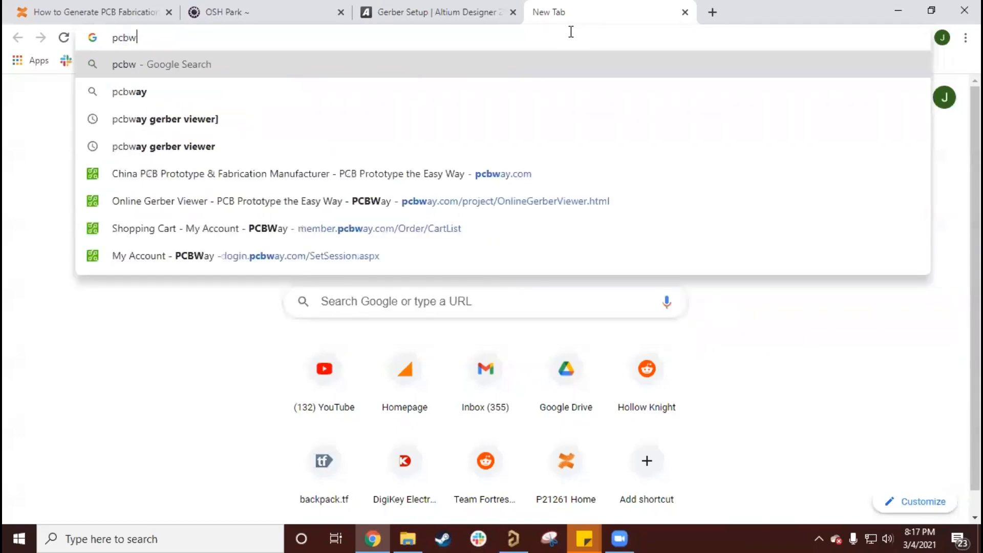
pyautogui.write('ay')
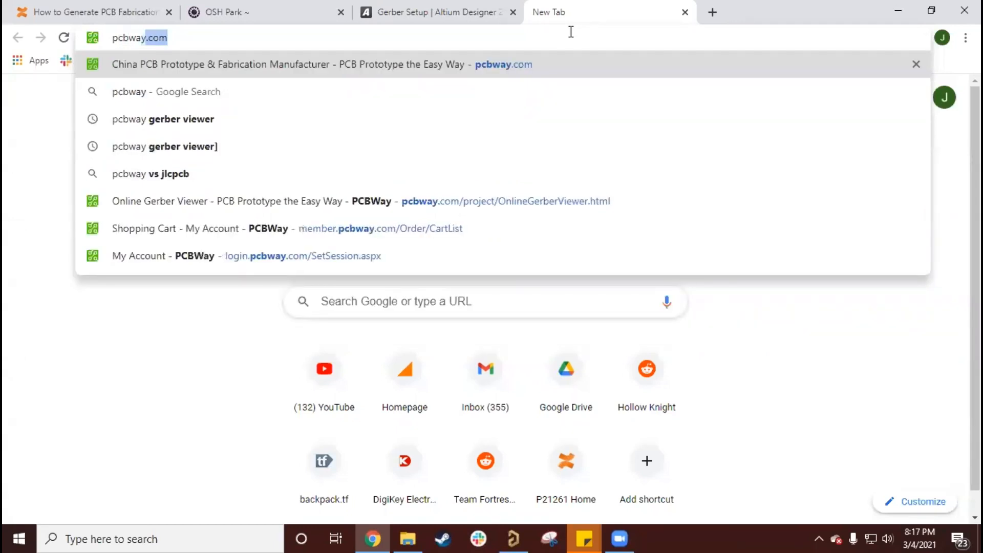
pyautogui.press('Return')
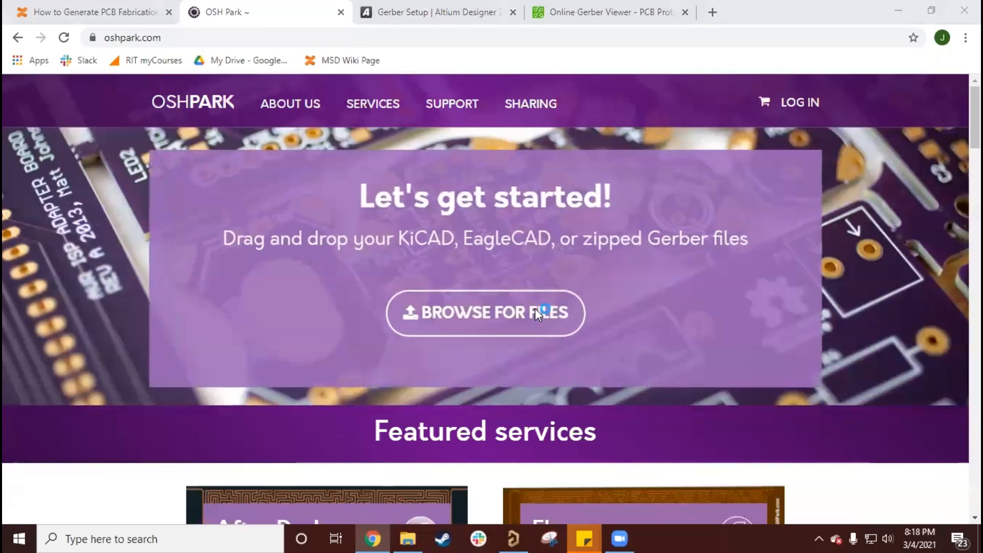
# Upload the zipped Gerber archive to OSH Park.
pyautogui.click(535, 308)
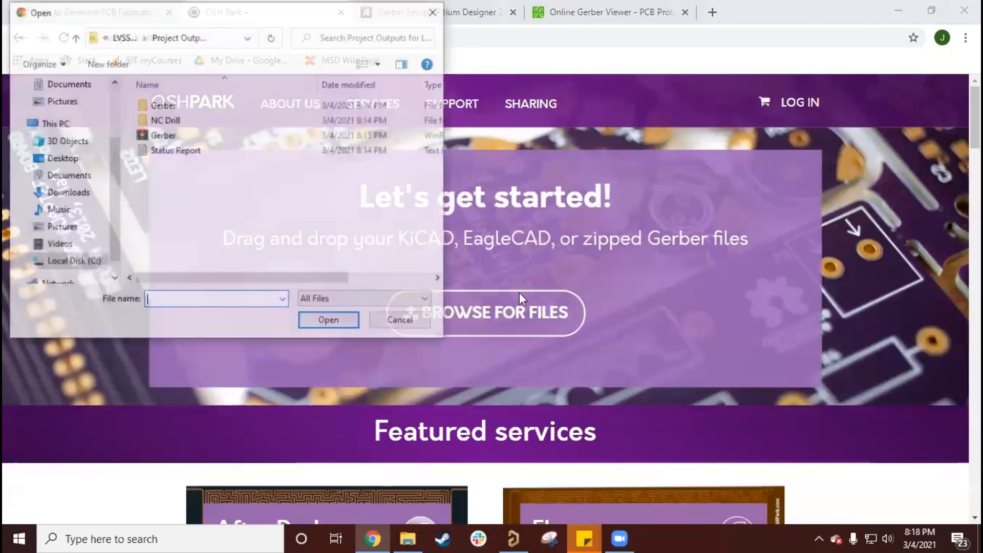
pyautogui.click(154, 135)
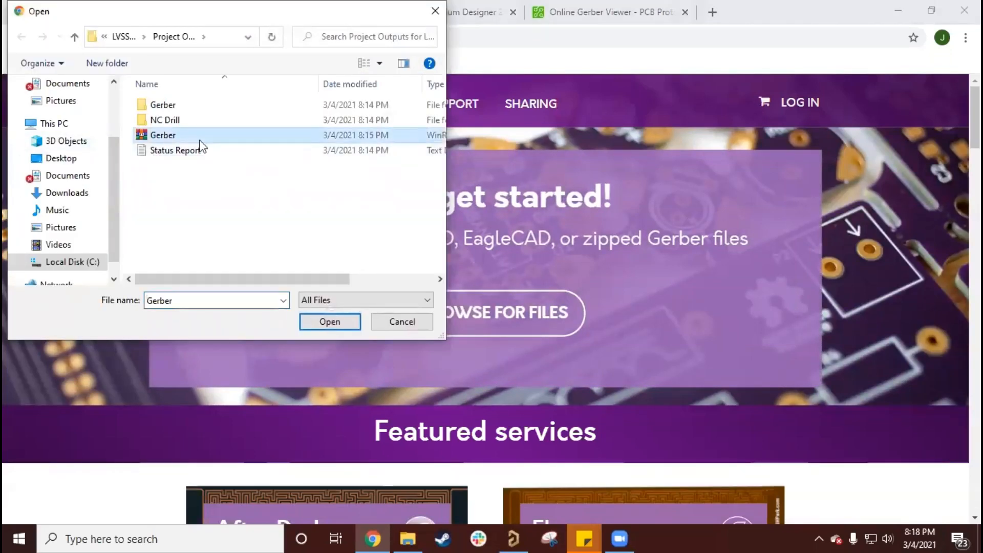
pyautogui.click(322, 326)
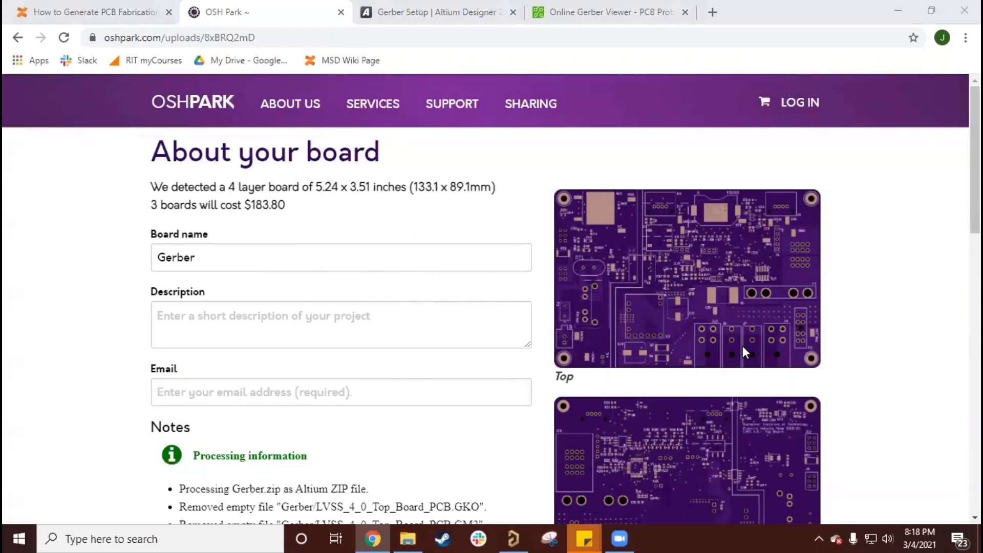
# Examine the top and bottom board previews, the processing notes and the quoted price on the OSH Park upload page.
pyautogui.scroll(-4, 742, 346)
pyautogui.scroll(2, 742, 346)
pyautogui.scroll(2, 742, 346)
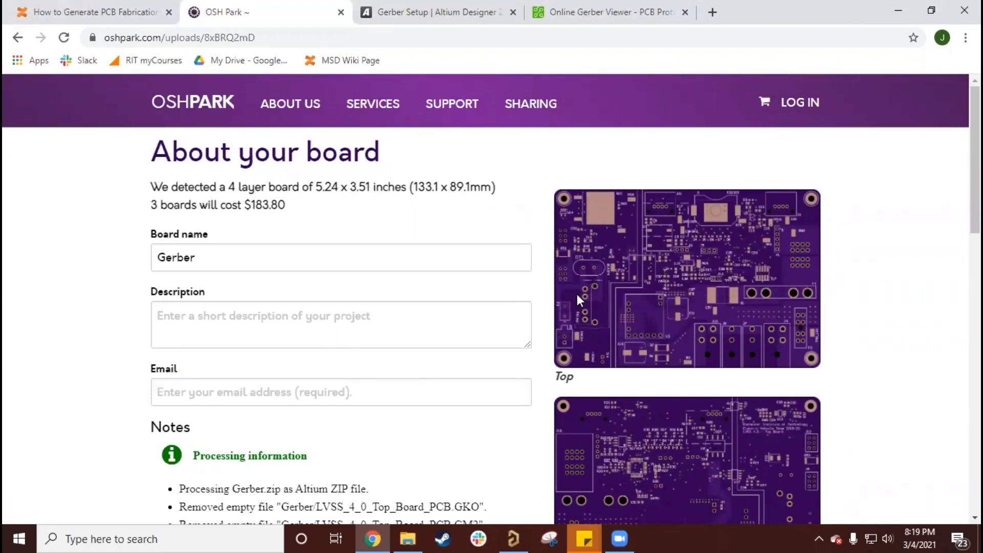
pyautogui.scroll(-3, 576, 278)
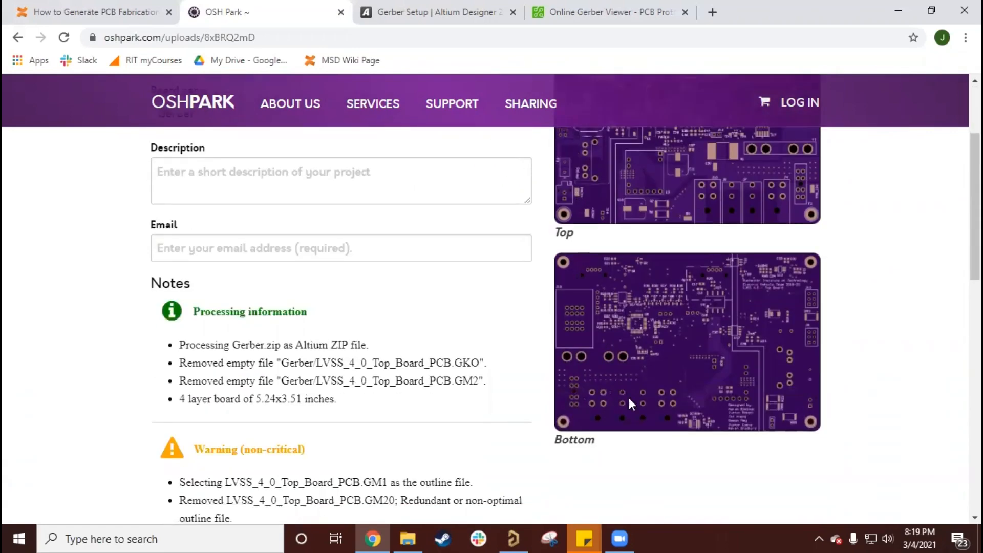
pyautogui.scroll(3, 640, 286)
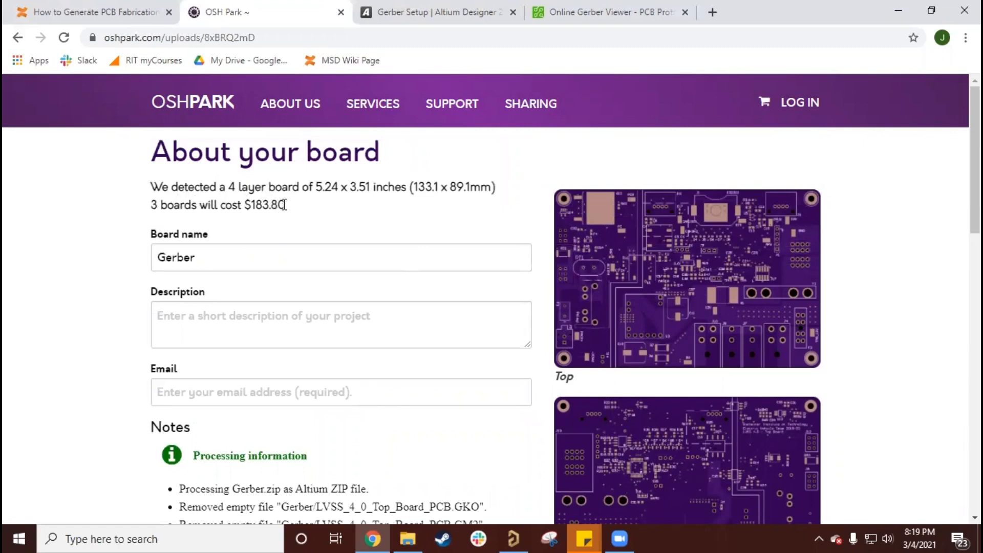
pyautogui.moveTo(284, 205); pyautogui.dragTo(260, 204)
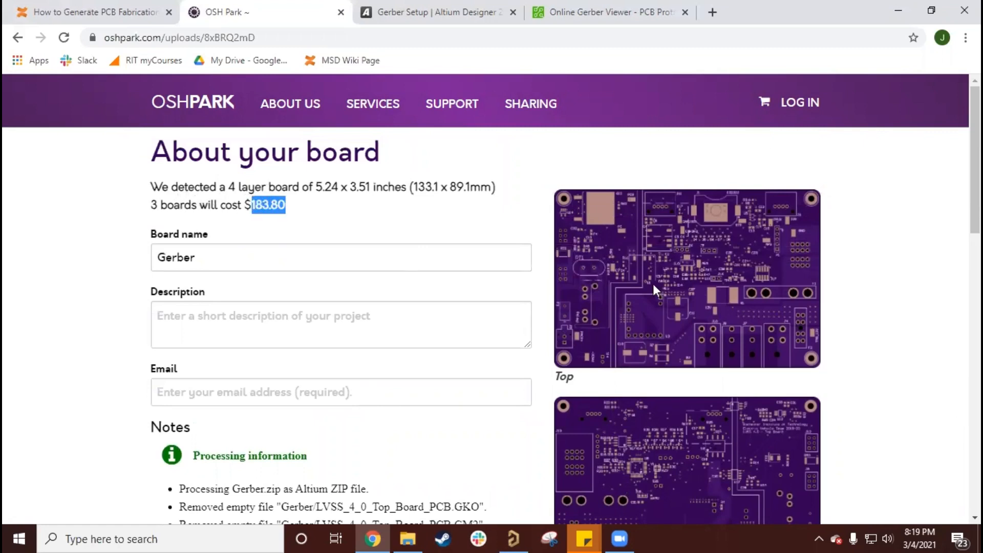
# Review the top and bottom board previews and the list of non-critical warnings on the OSH Park upload page.
pyautogui.scroll(-3, 668, 333)
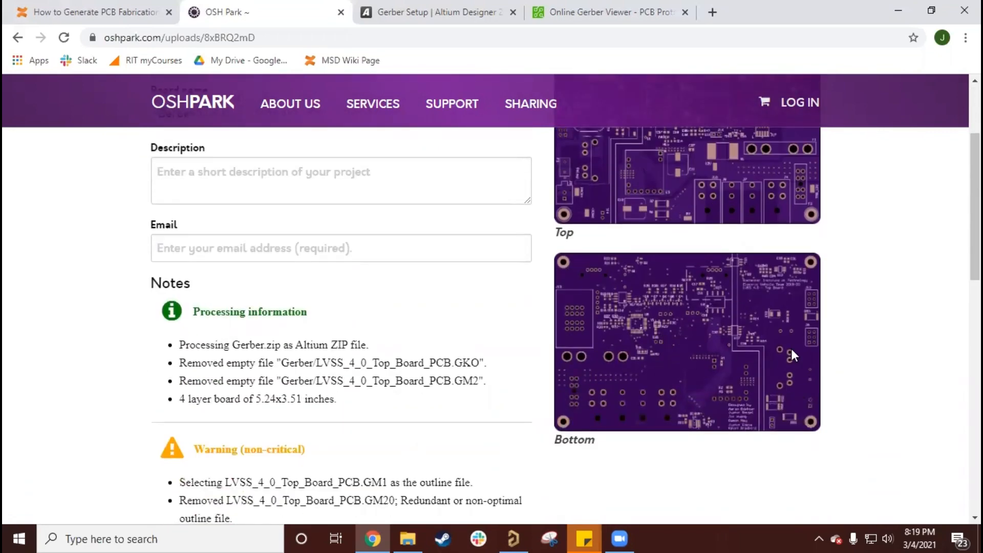
pyautogui.scroll(3, 792, 349)
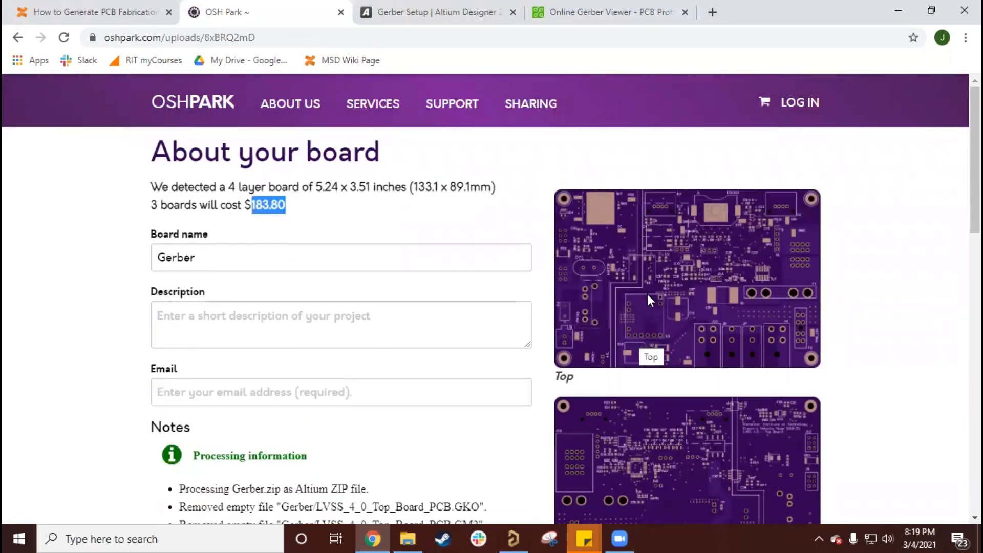
pyautogui.scroll(-7, 648, 294)
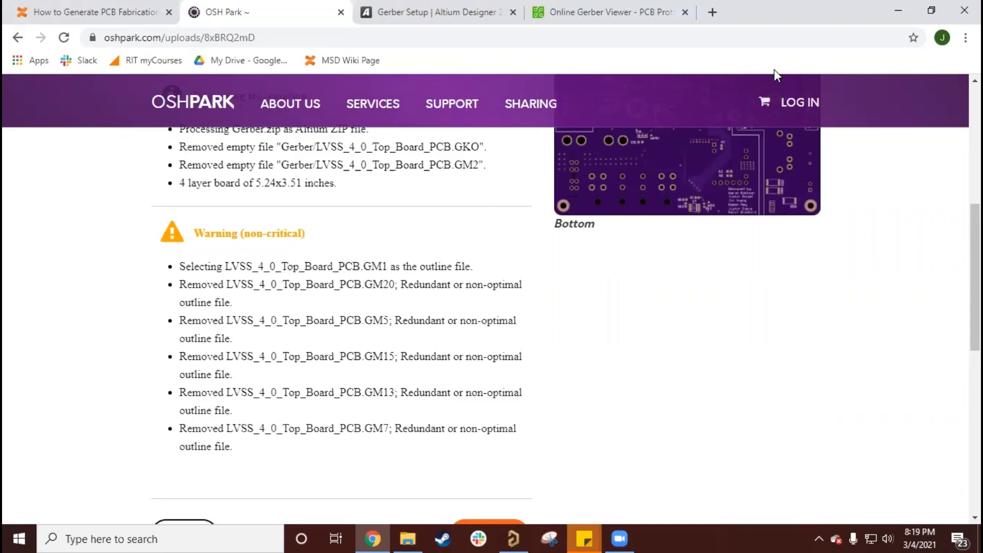
pyautogui.scroll(7, 764, 336)
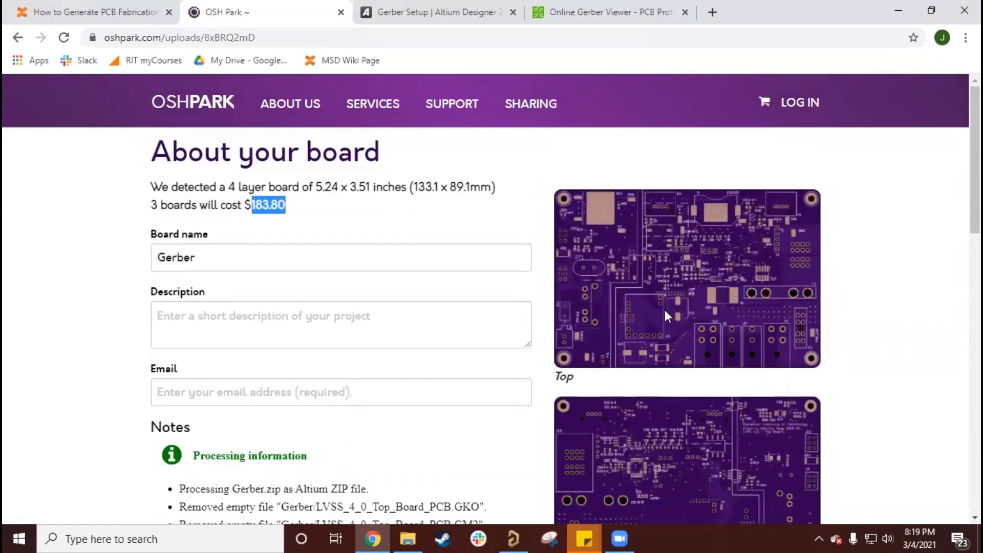
# Switch to File Explorer and select the zipped Gerber archive in the LVSS_4_0_Top_Board project outputs folder.
pyautogui.click(408, 538)
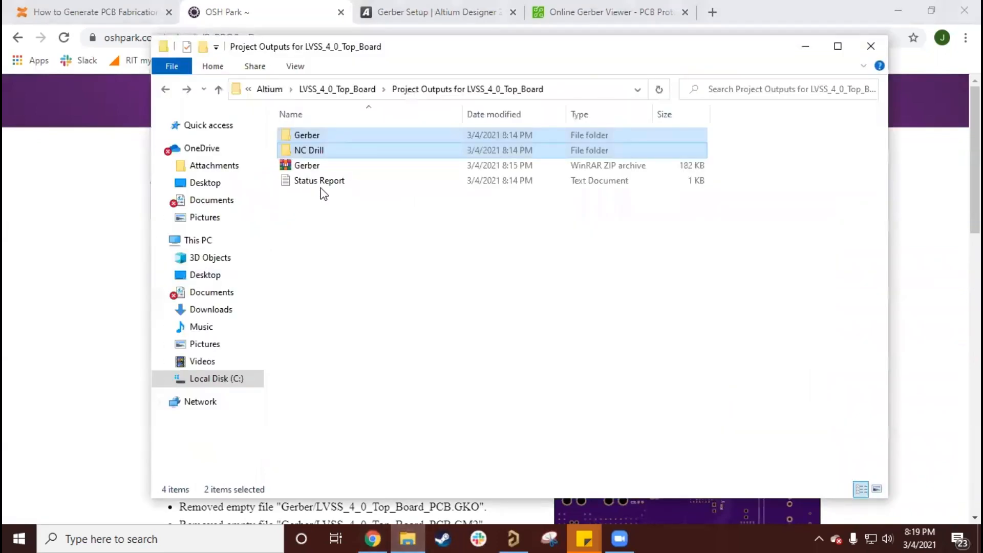
pyautogui.click(334, 168)
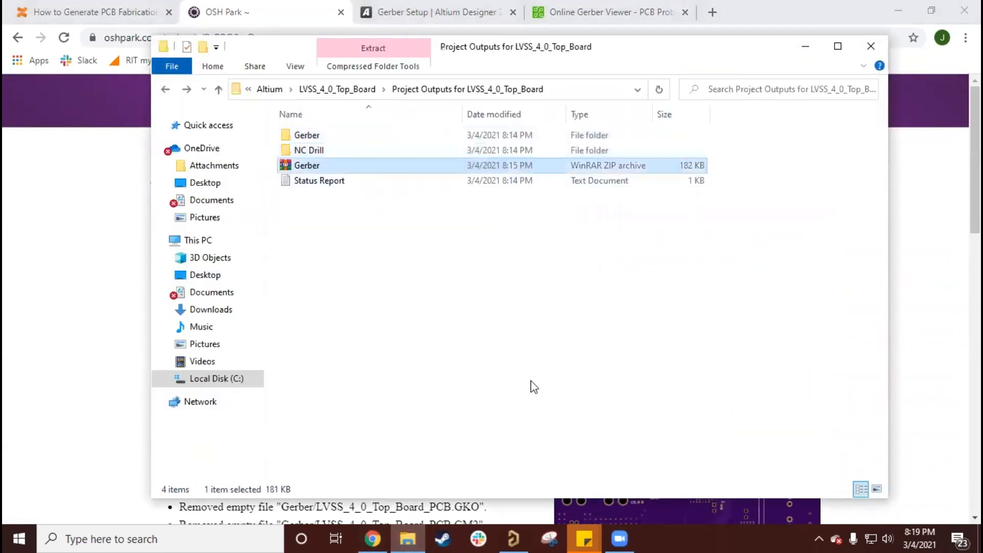
pyautogui.click(619, 538)
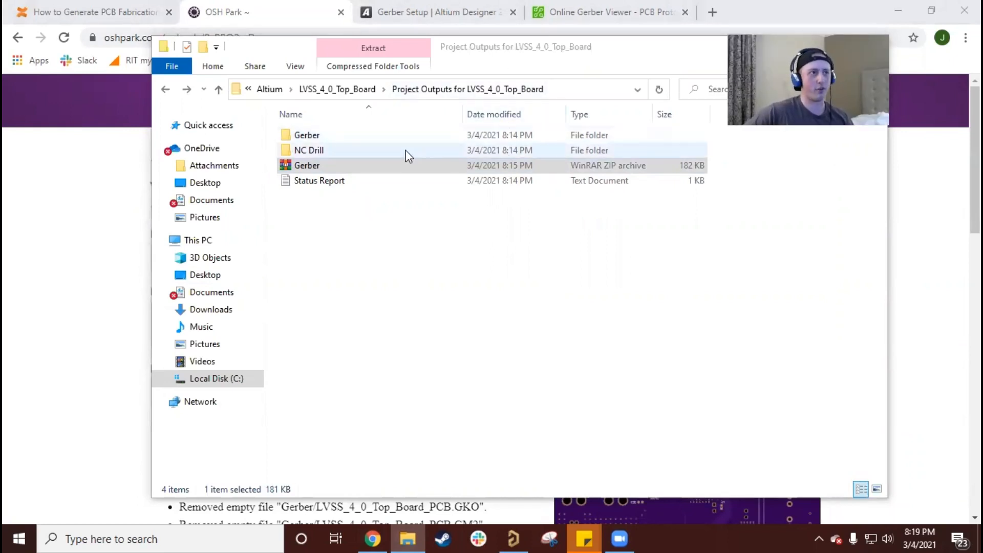
# Return to Chrome and re-examine the detected board details and both board previews on OSH Park.
pyautogui.click(913, 272)
pyautogui.scroll(-3, 497, 286)
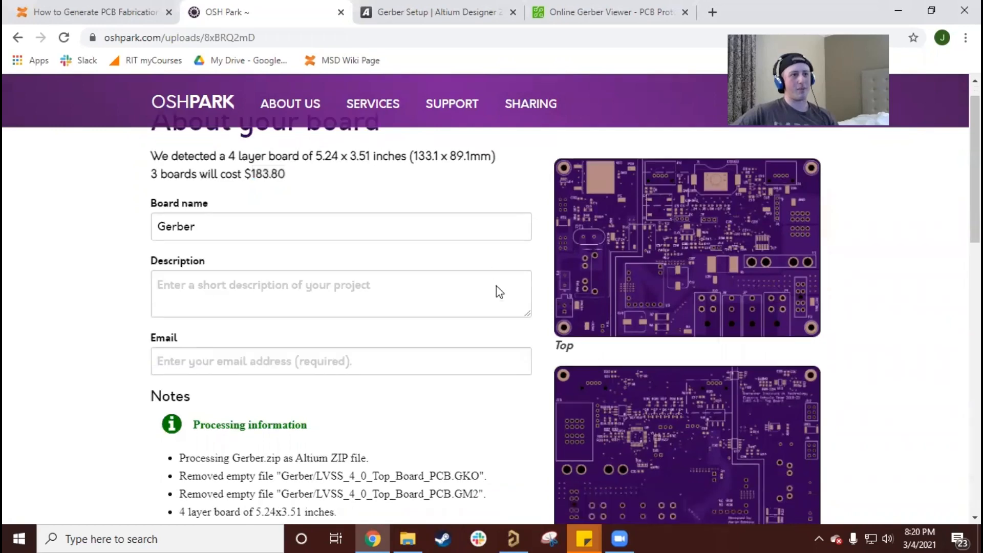
pyautogui.scroll(1, 577, 413)
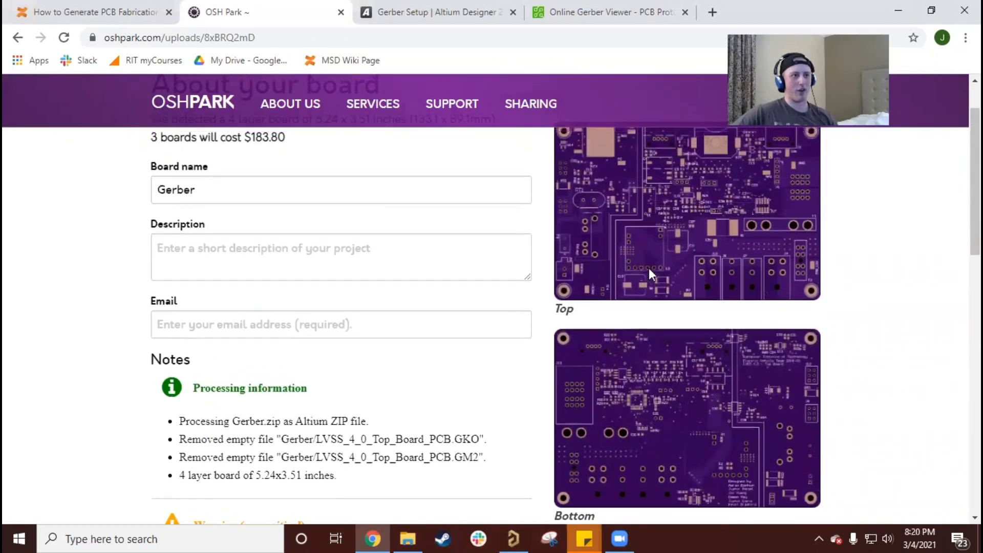
pyautogui.scroll(2, 649, 272)
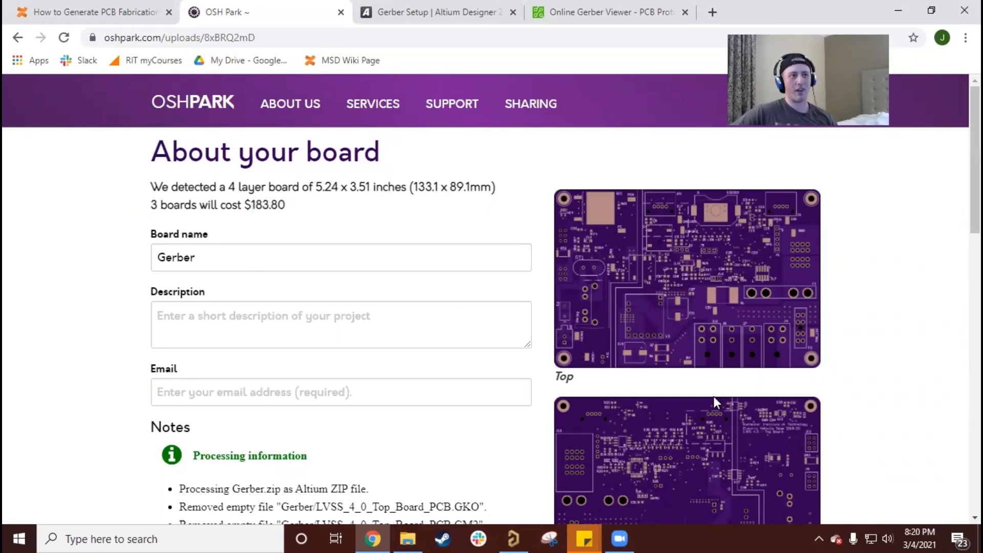
# View the top-side board rendering in PCBWay's Online Gerber Viewer, and recheck OSH Park's warnings and previews.
pyautogui.click(569, 22)
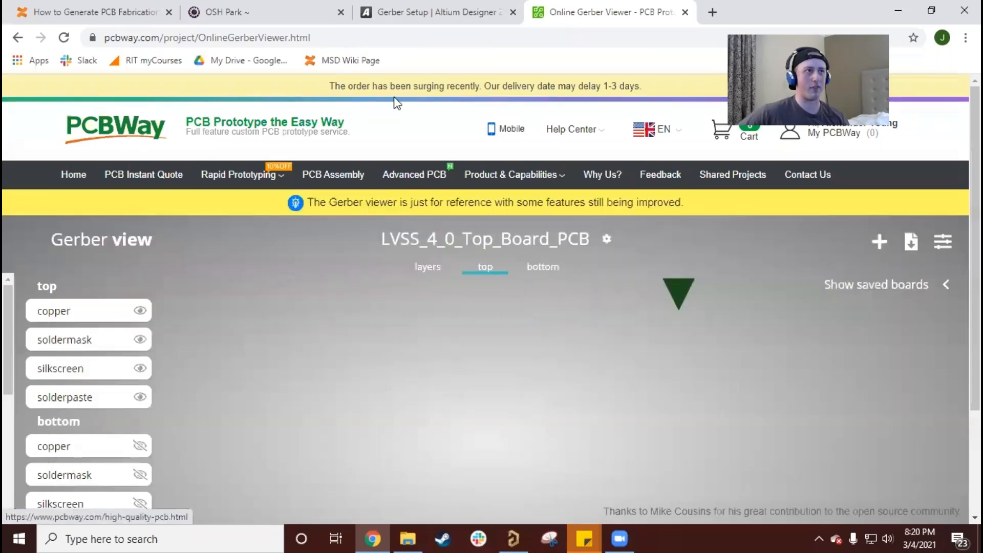
pyautogui.click(231, 12)
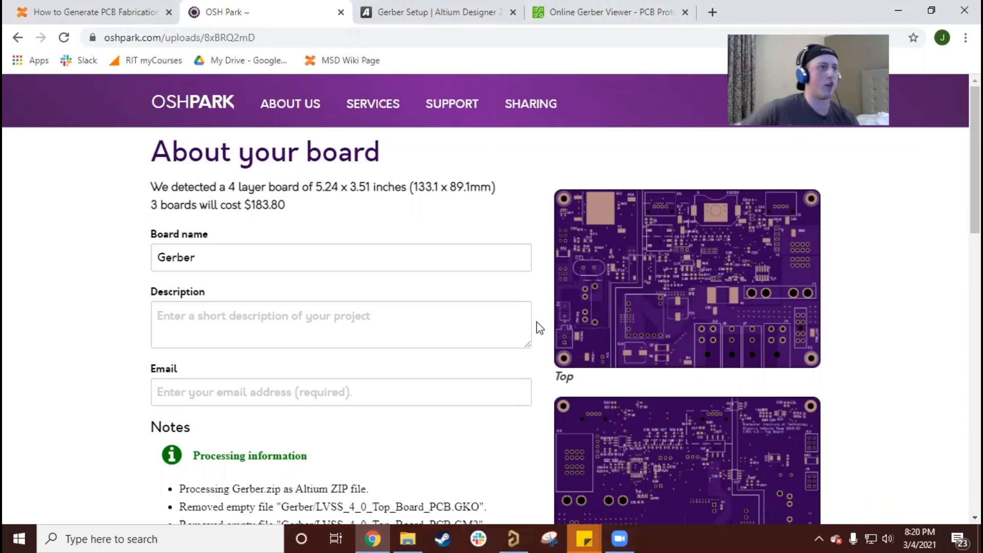
pyautogui.scroll(-7, 563, 334)
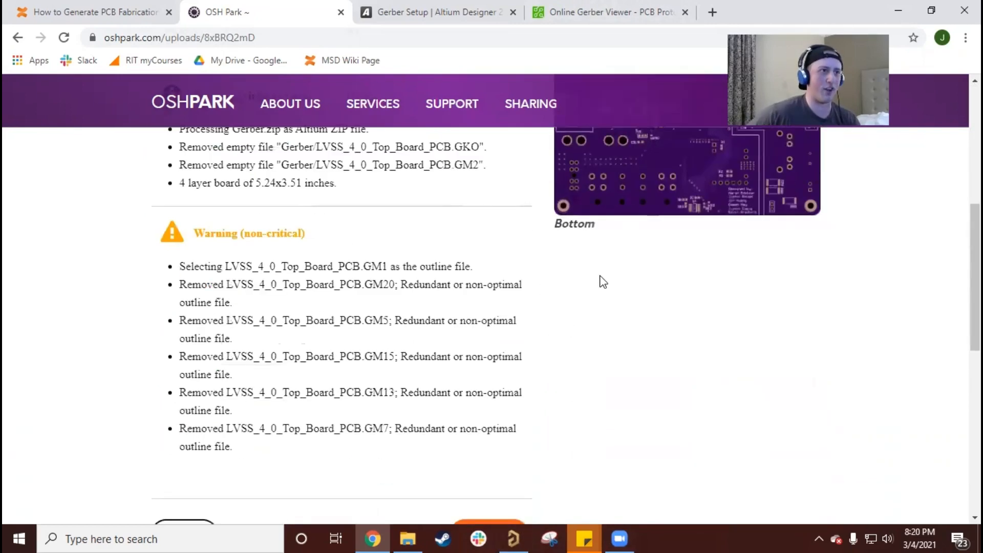
pyautogui.scroll(6, 600, 287)
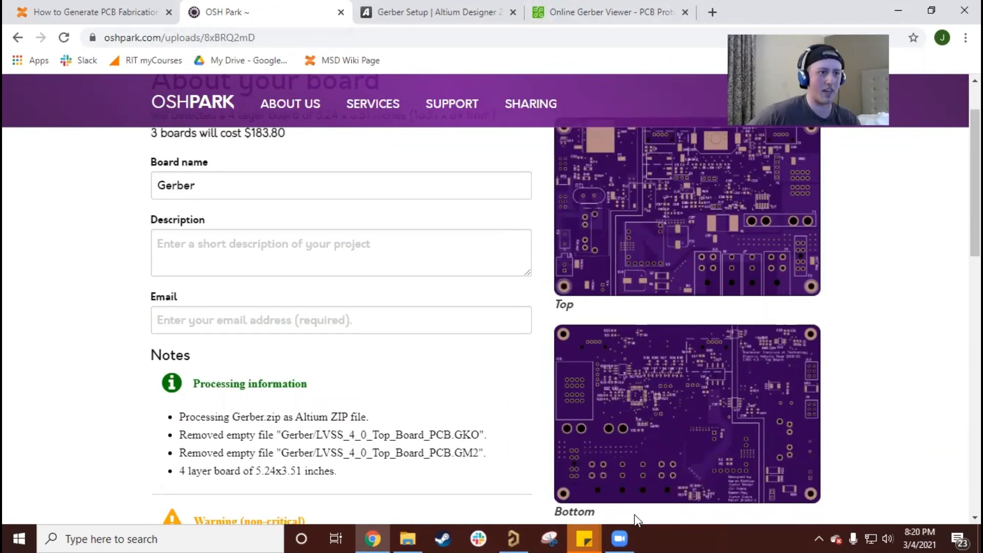
# Look at the LVSS_4_0_Top_Board project in Altium Designer, and go back to the OSH Park board previews in Chrome.
pyautogui.click(515, 536)
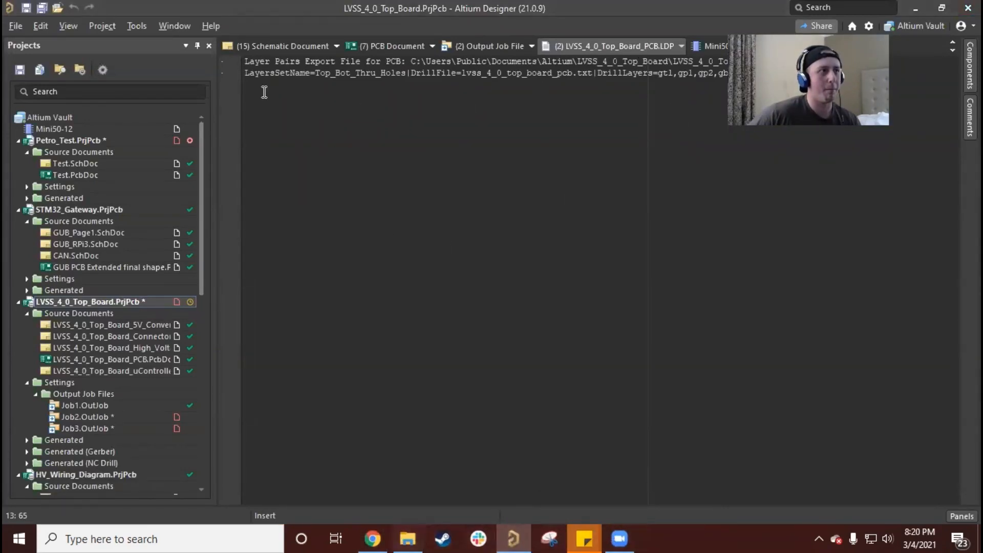
pyautogui.click(373, 538)
pyautogui.scroll(1, 763, 327)
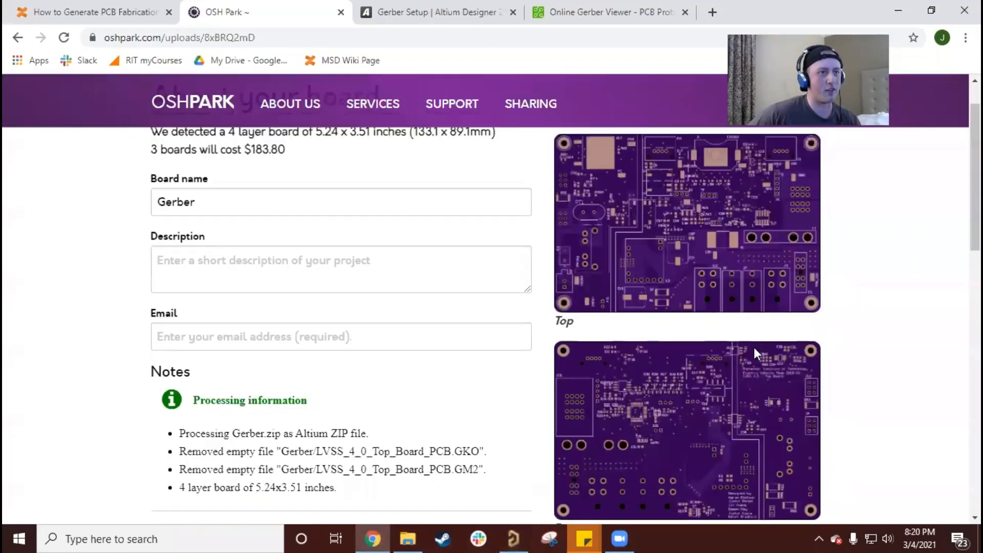